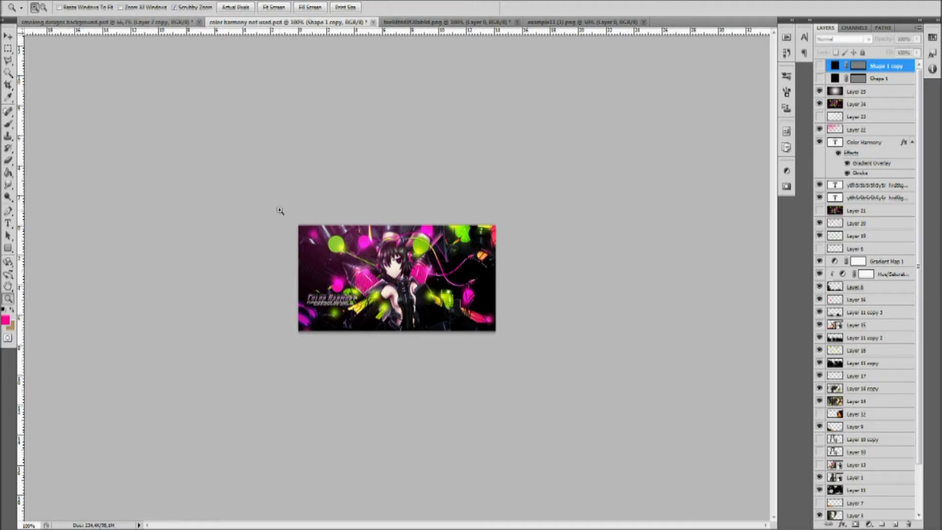
Create a new RGB document 400 pixels wide and 200 pixels high with a white background.
click(383, 207)
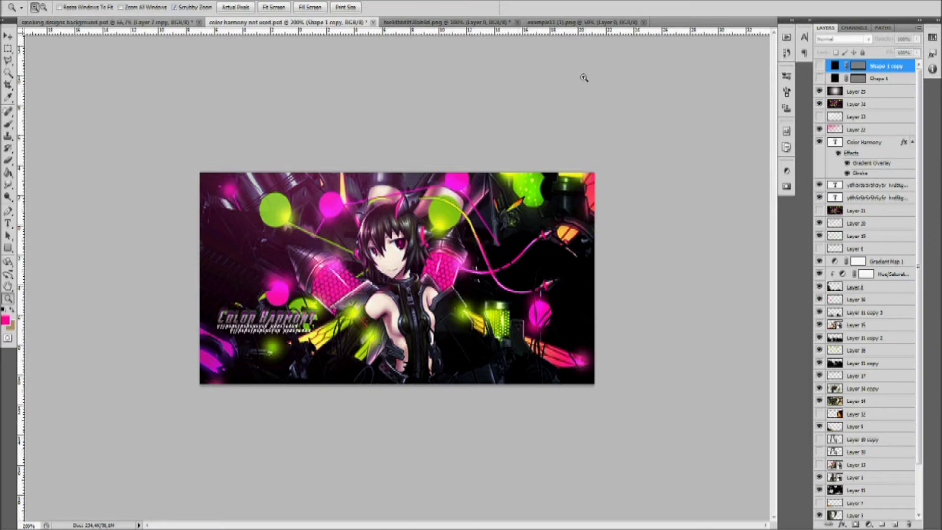
right_click(680, 23)
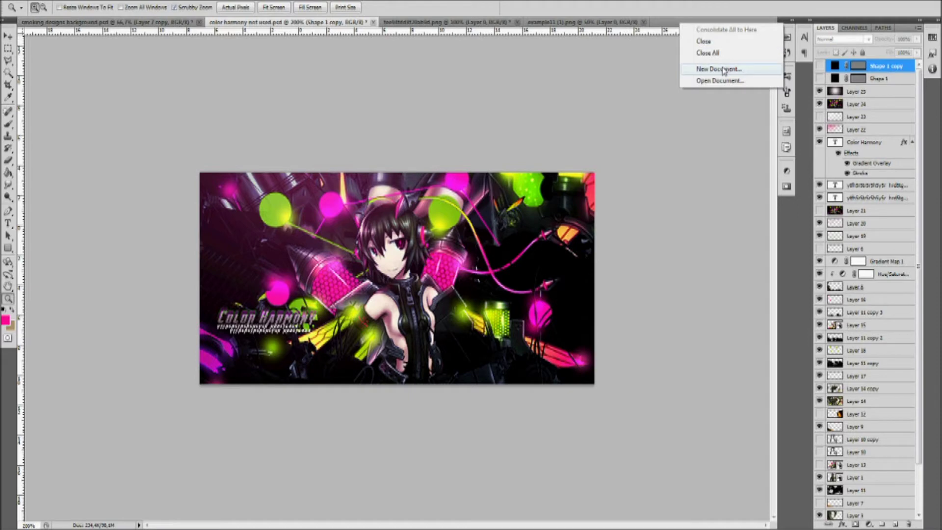
click(724, 71)
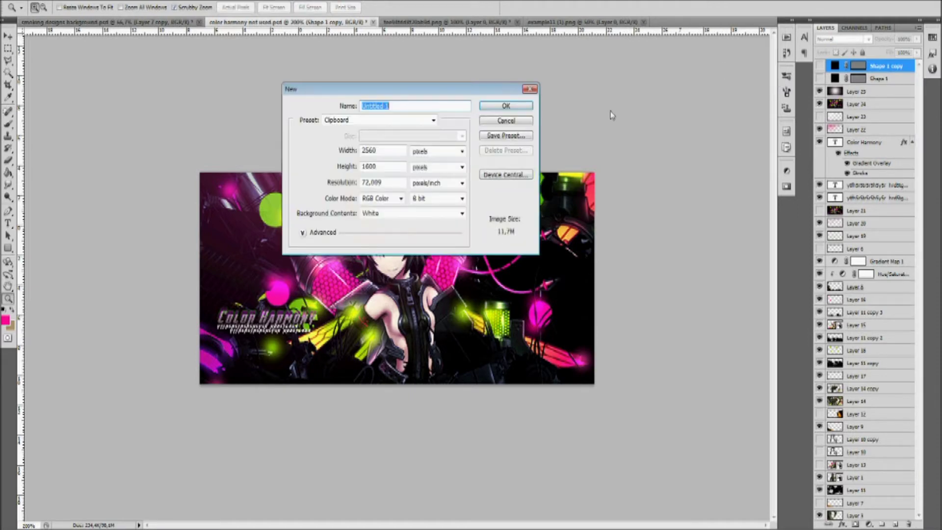
key(Tab)
key(Tab)
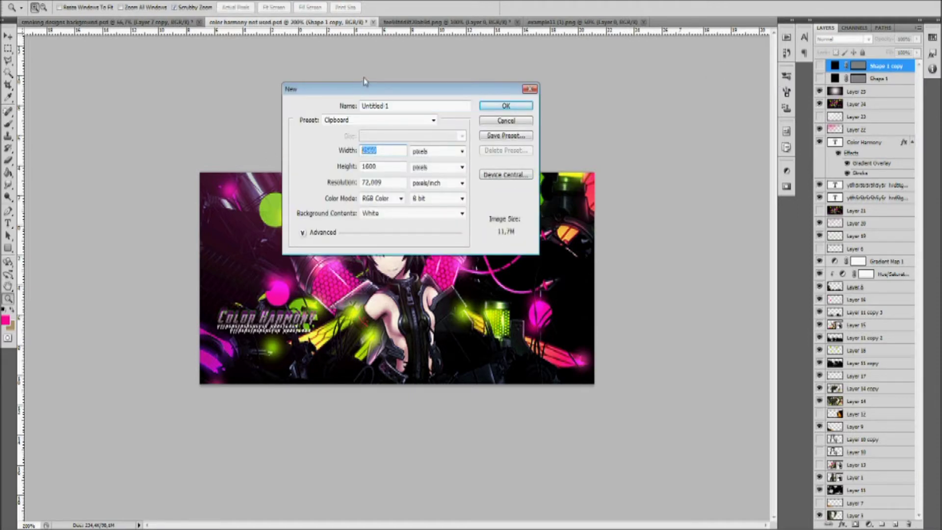
text(400)
key(Tab)
text(2)
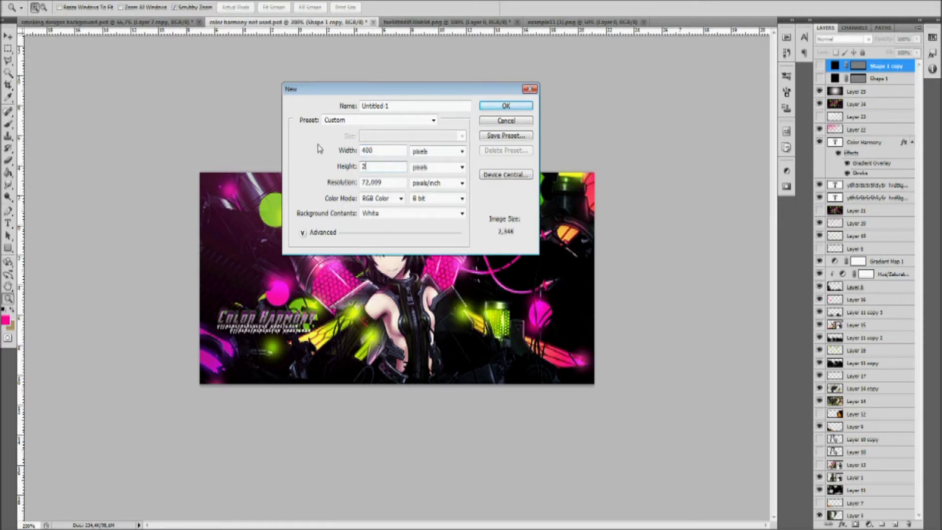
text(00)
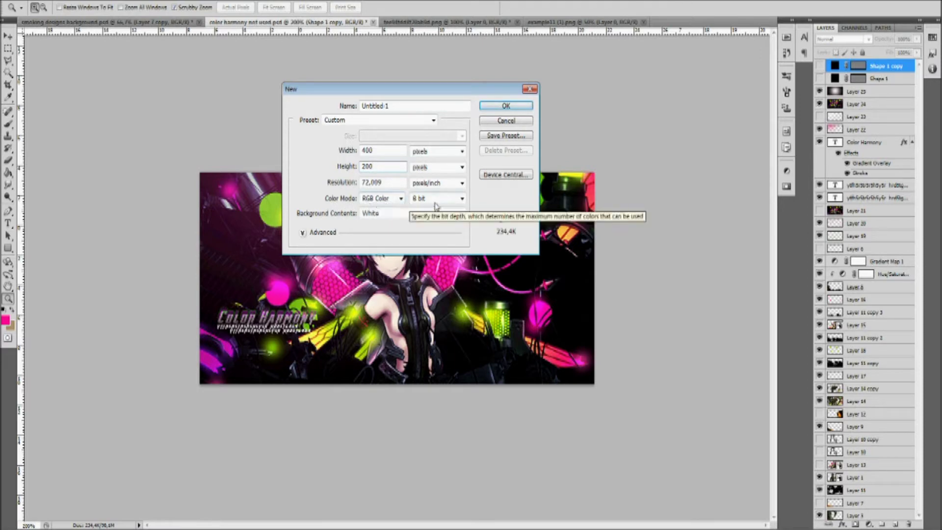
click(500, 108)
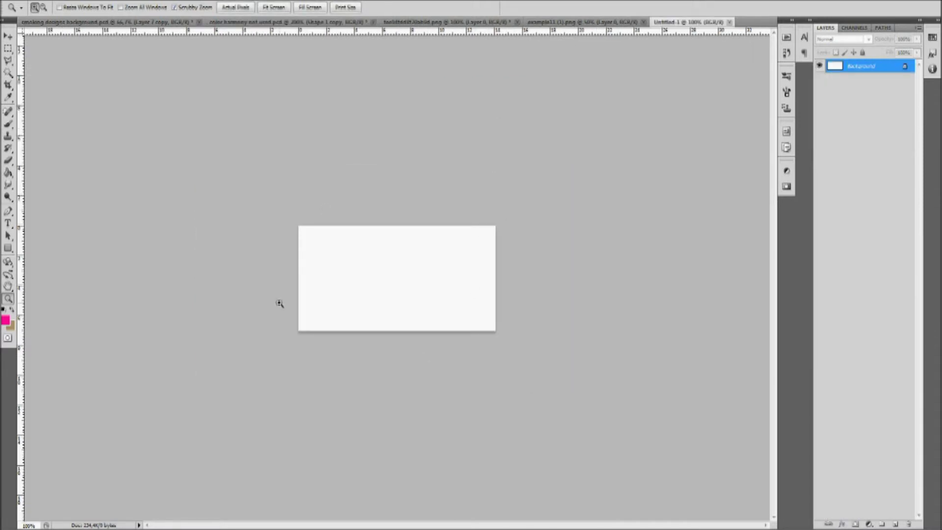
click(281, 275)
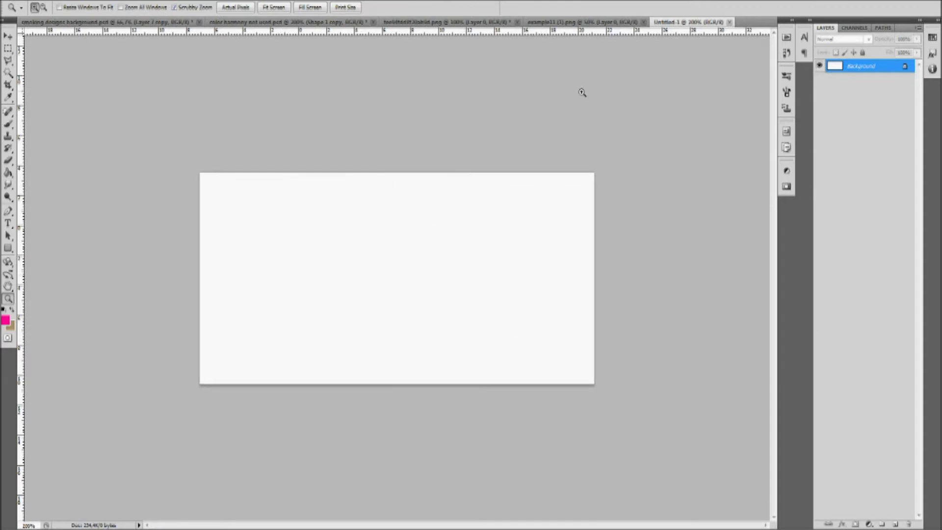
Step the character render back to its unselected original state and erase the Rendering Freaks logo, choosing a hard round eraser brush.
click(441, 23)
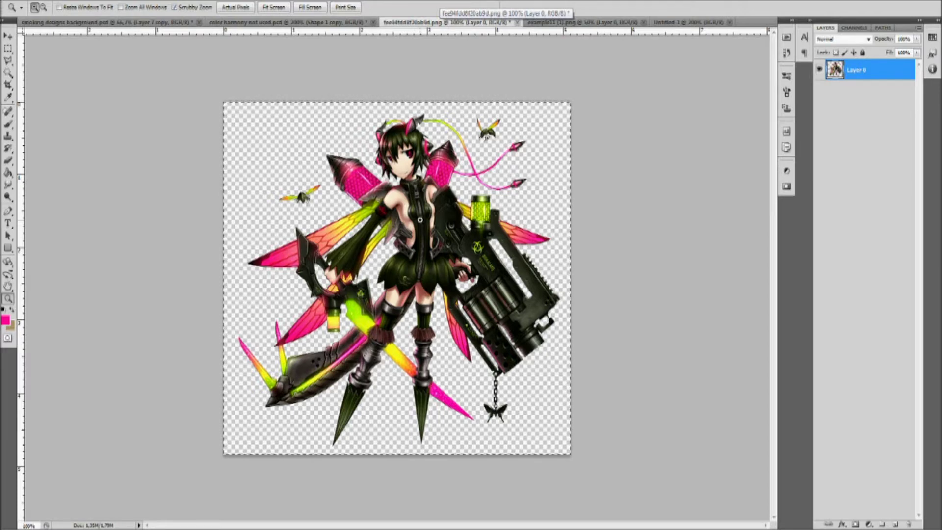
key(ctrl+alt+z)
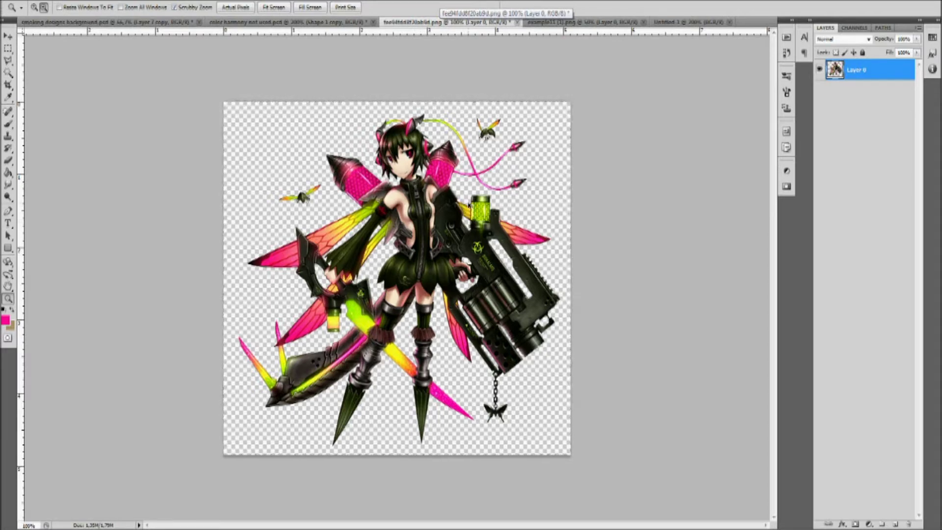
key(ctrl+alt+z)
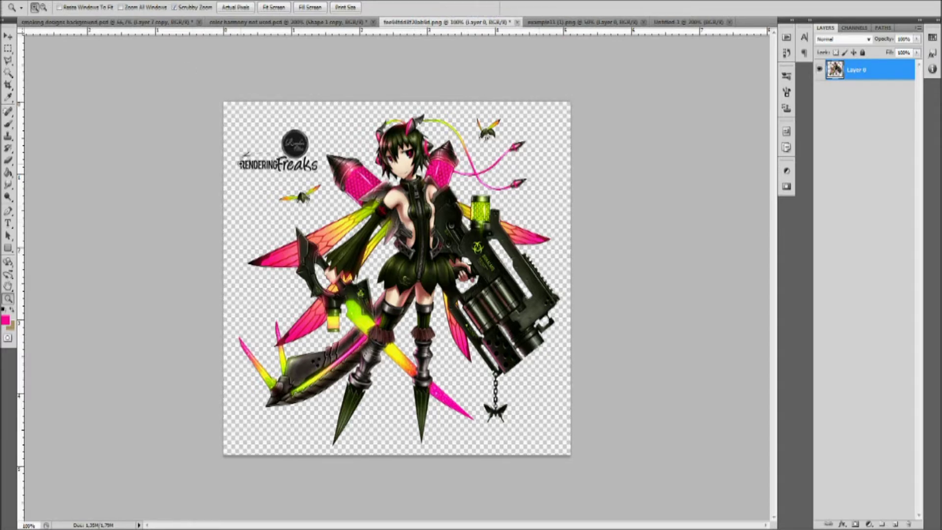
click(9, 161)
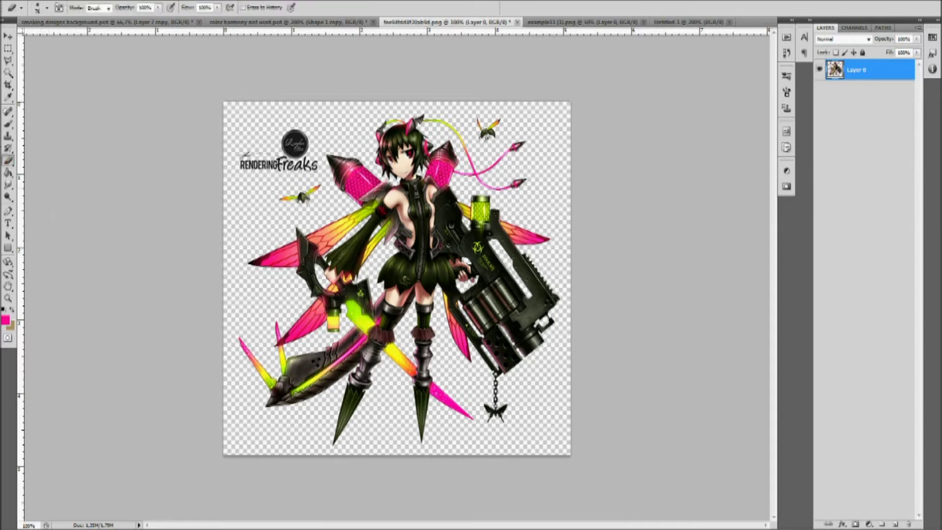
mouse_move(275, 125)
mouse_down()
mouse_move(309, 163)
mouse_move(282, 142)
mouse_move(247, 145)
mouse_move(237, 135)
mouse_move(236, 159)
mouse_move(268, 158)
mouse_up()
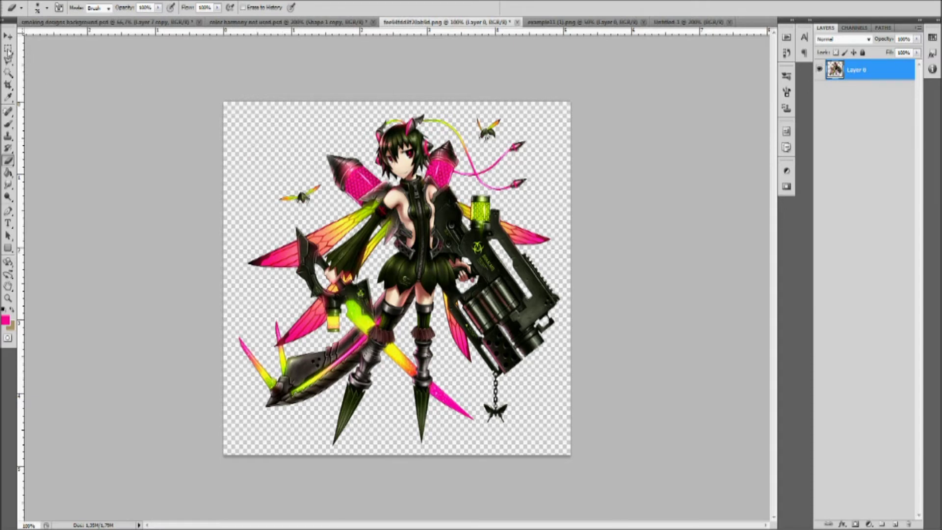
click(47, 8)
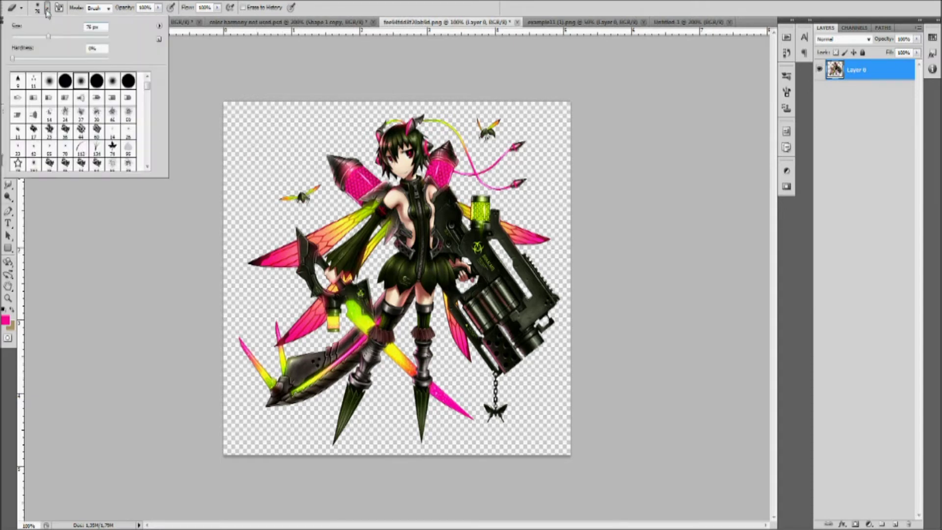
click(66, 81)
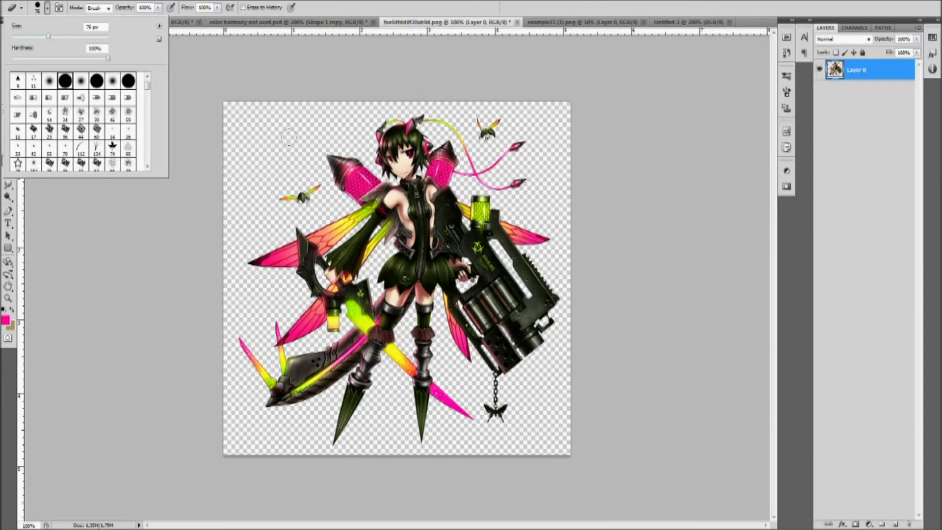
click(291, 164)
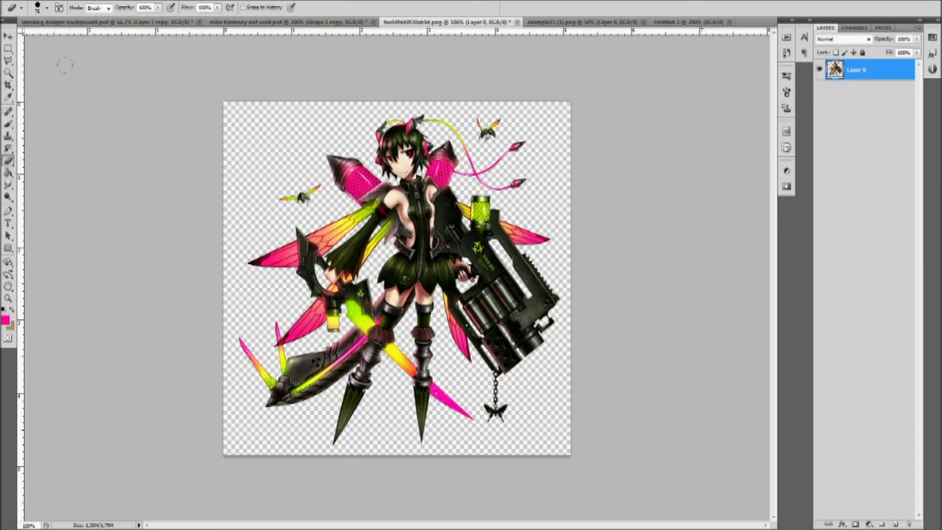
Copy the entire character render and paste it into the Untitled-1 document.
click(8, 49)
key(ctrl+a)
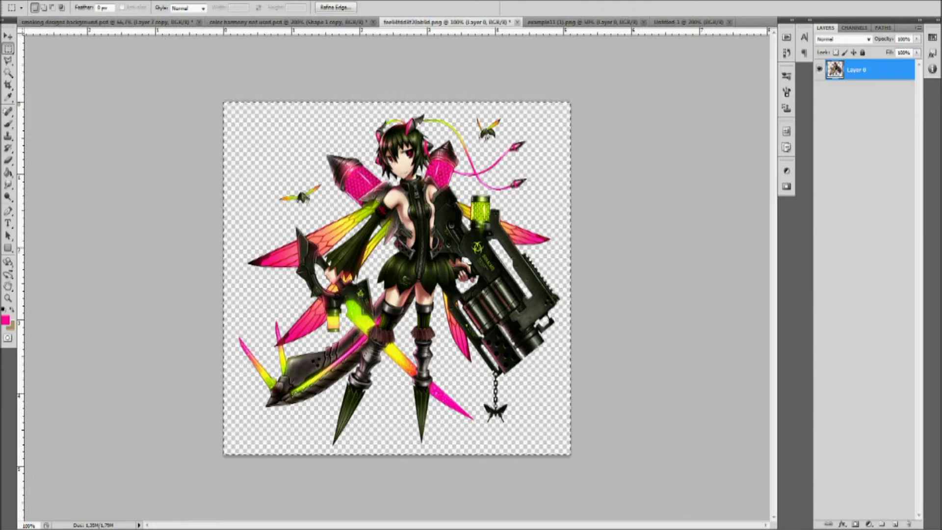
key(alt+e)
click(58, 61)
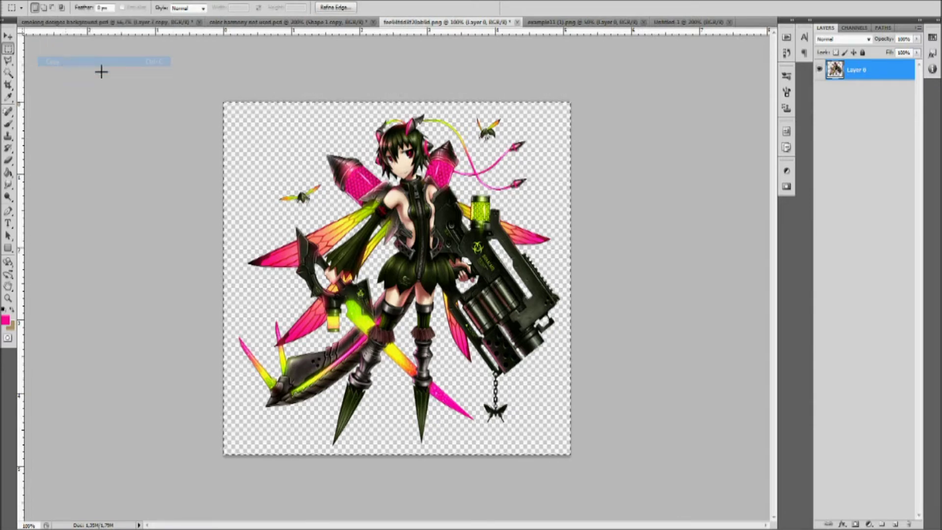
click(687, 22)
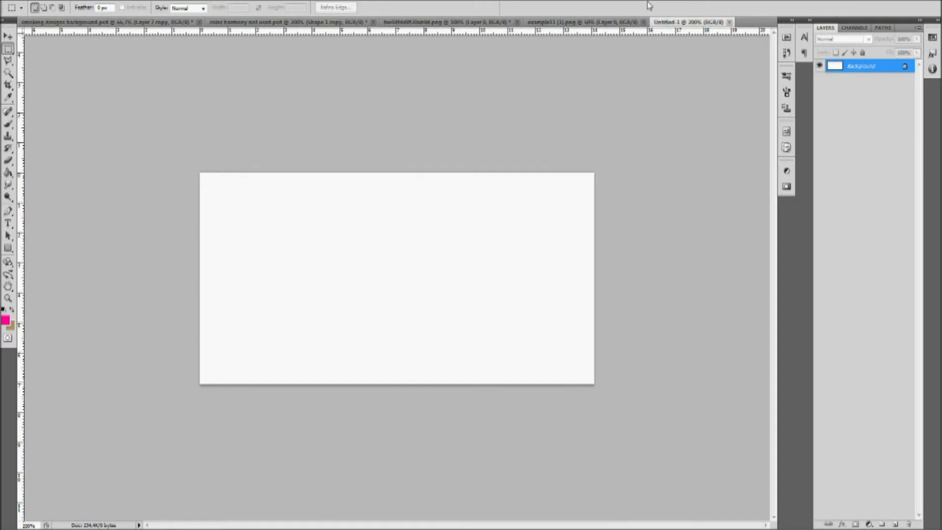
key(ctrl+v)
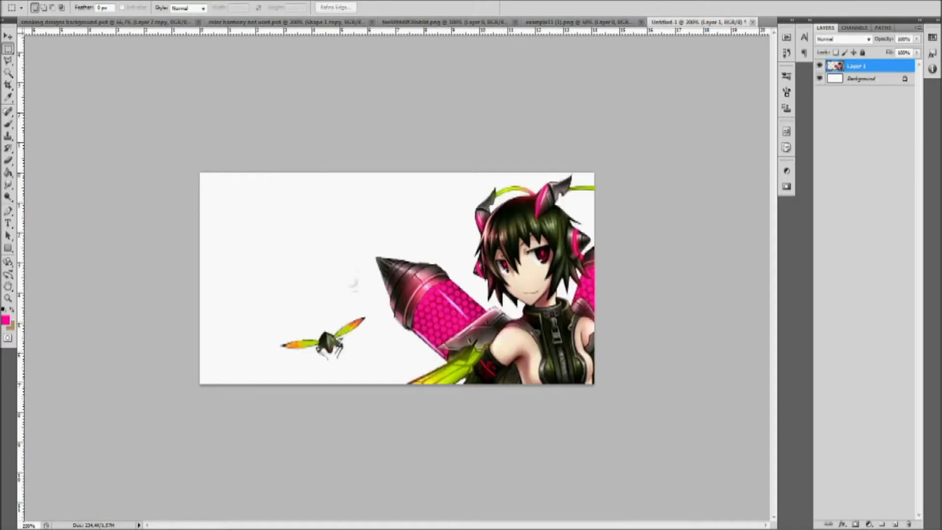
Convert the pasted character layer to a smart object.
click(7, 37)
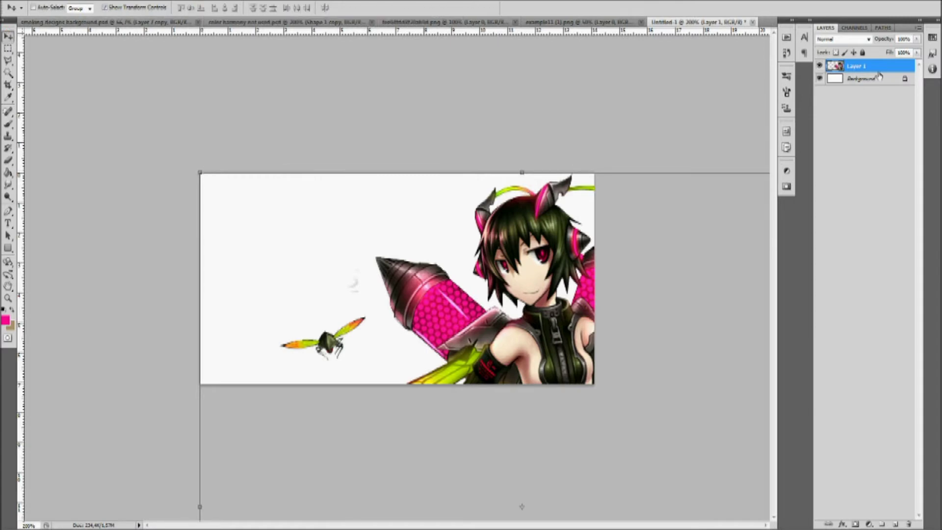
right_click(849, 66)
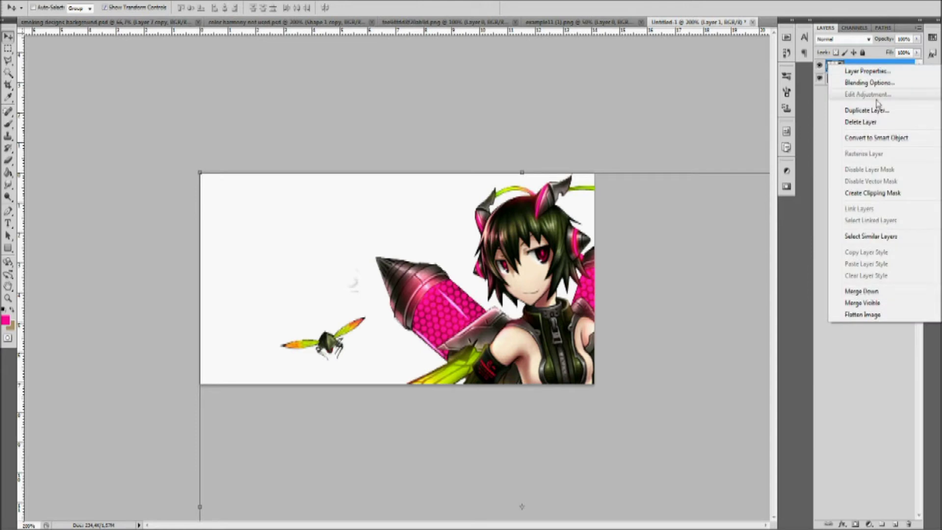
click(871, 141)
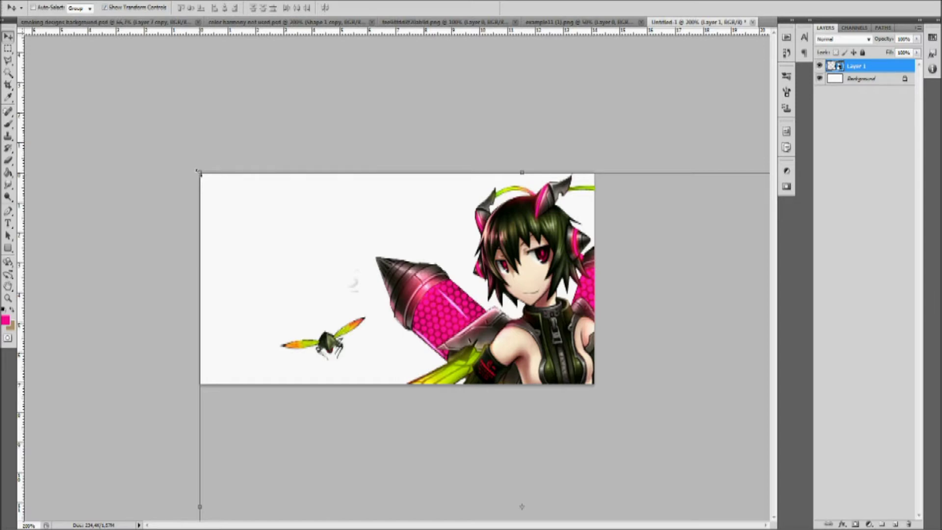
Scale the character down to about 51%, place it slightly left of the canvas centre, and turn off the transform controls.
drag(199, 172, 546, 467)
drag(583, 510, 249, 203)
click(8, 49)
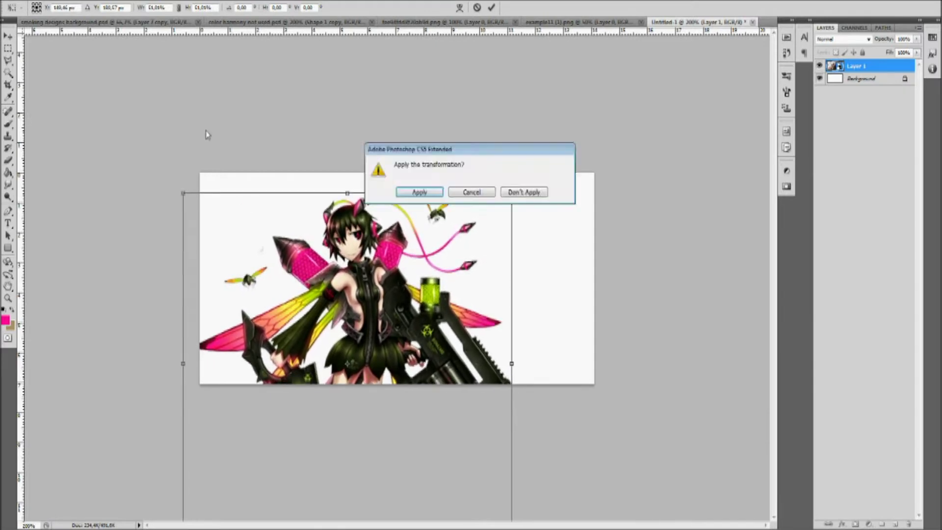
click(414, 191)
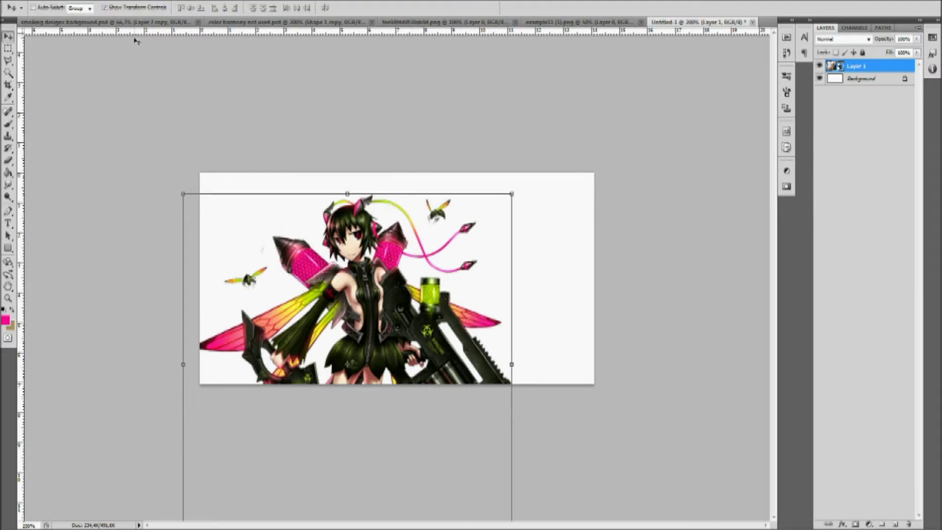
click(104, 8)
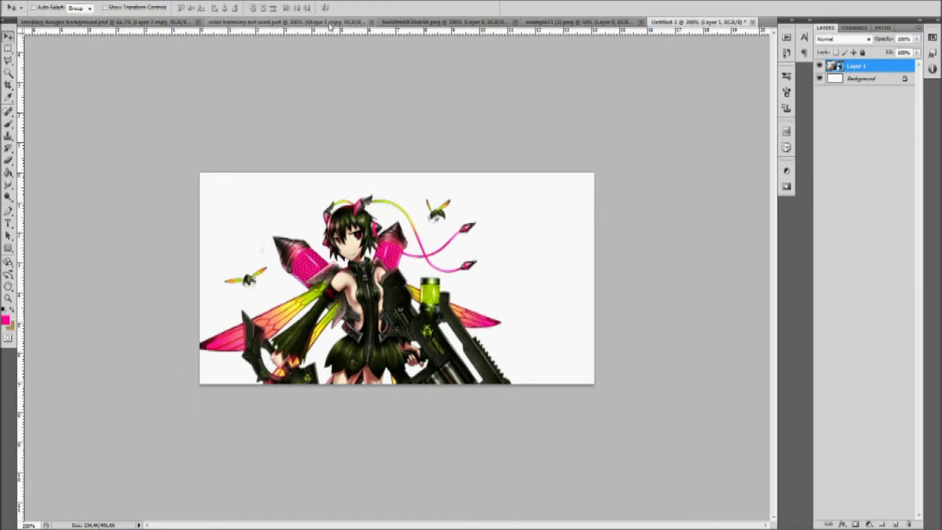
Paste the black mechanical render from example11 (1).png directly above the Background layer and position it behind the character.
click(534, 23)
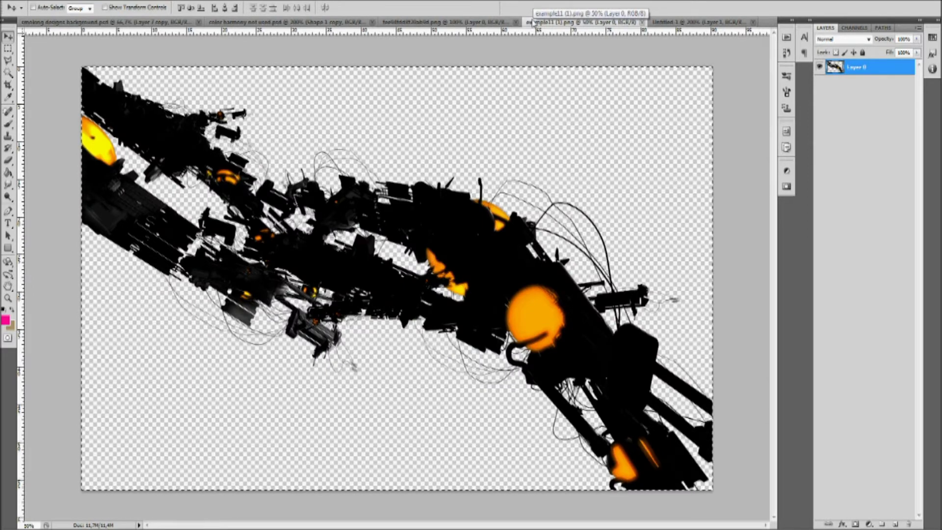
click(669, 23)
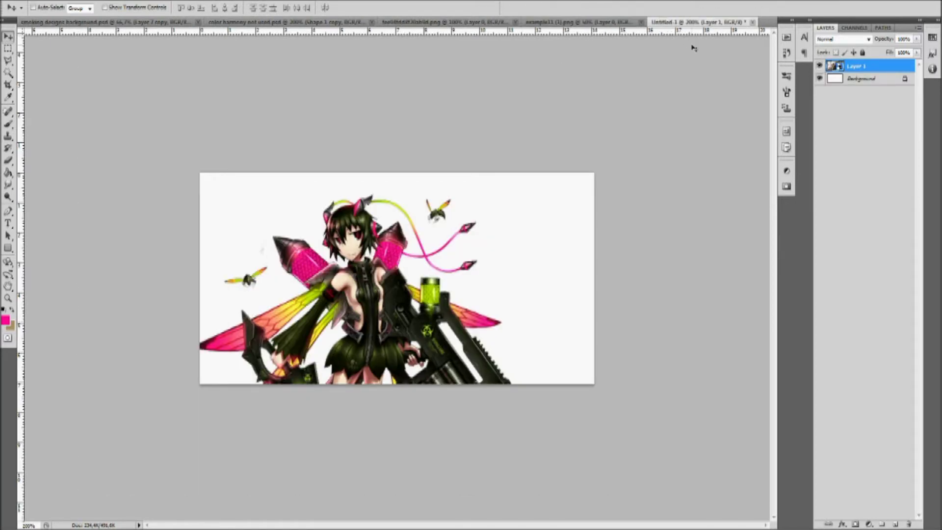
click(878, 80)
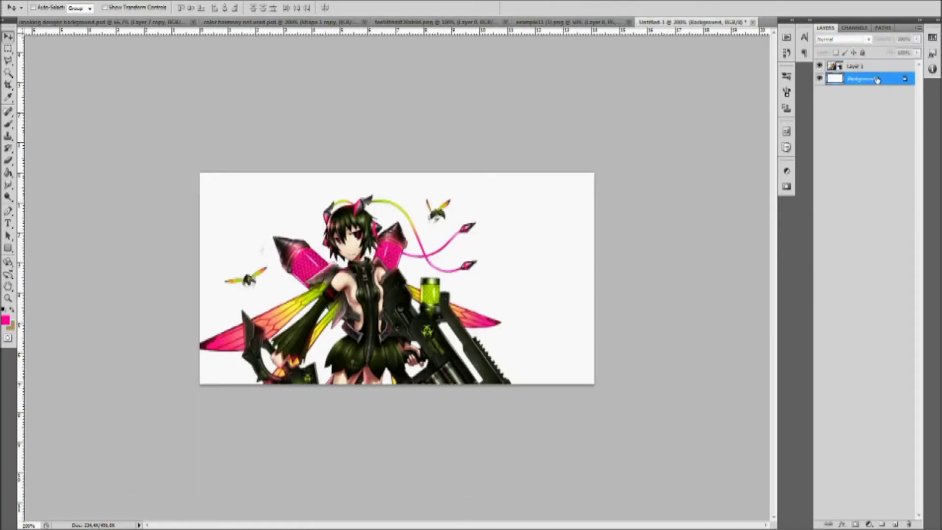
key(ctrl+v)
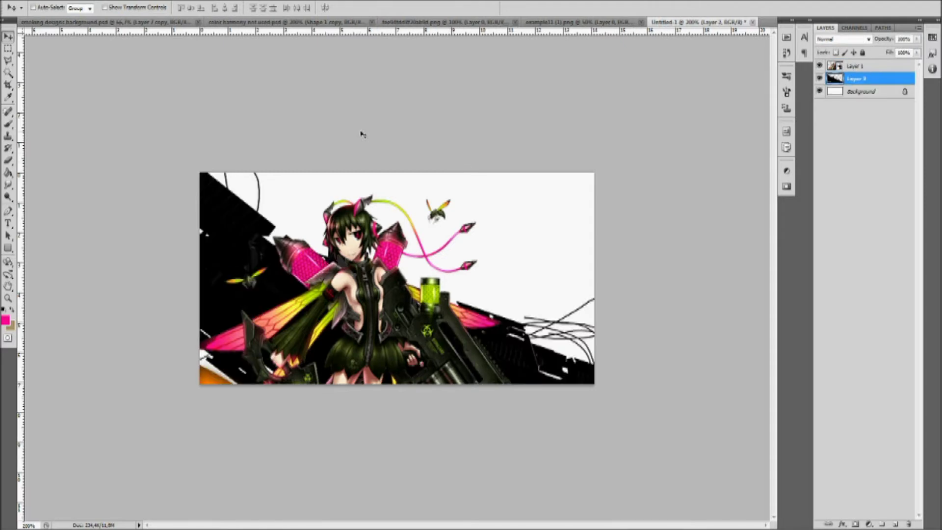
drag(510, 366, 403, 315)
drag(302, 285, 217, 261)
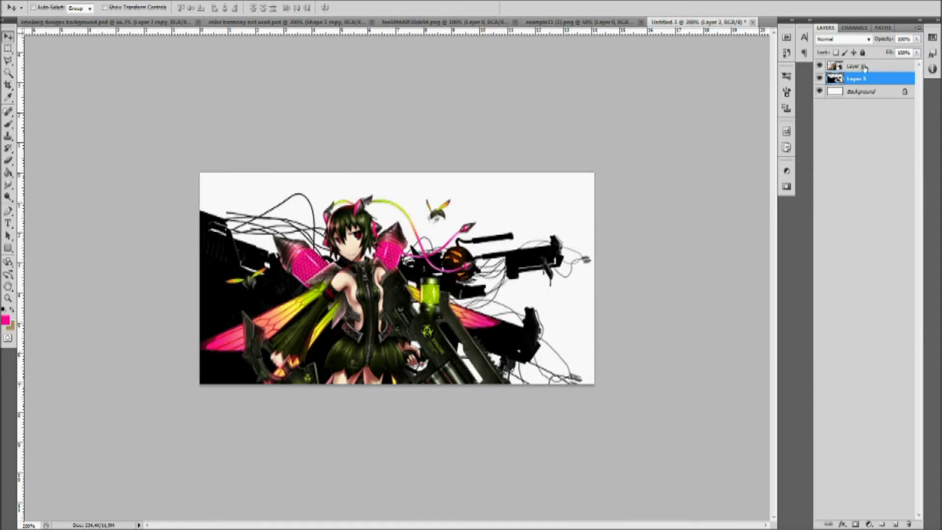
Hide the mechanical render layer and duplicate the character layer within the same document.
click(819, 79)
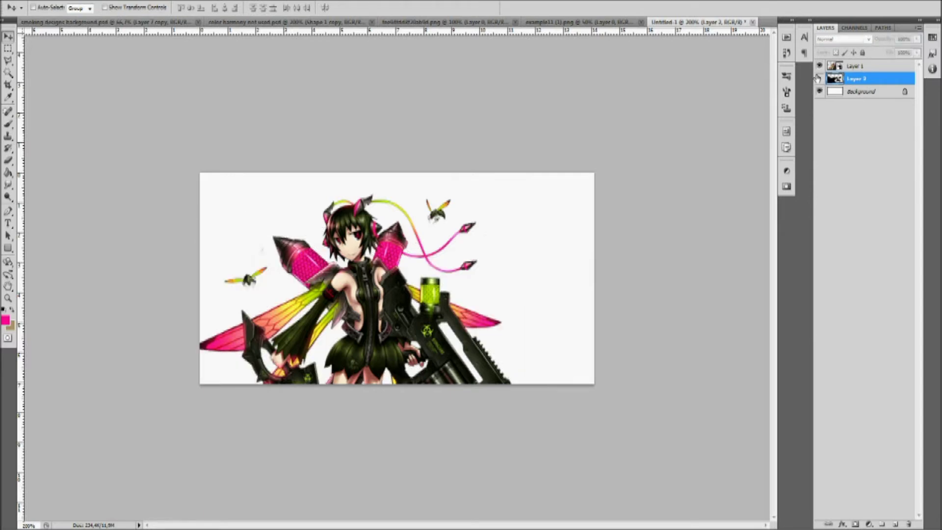
click(868, 67)
right_click(867, 66)
click(873, 98)
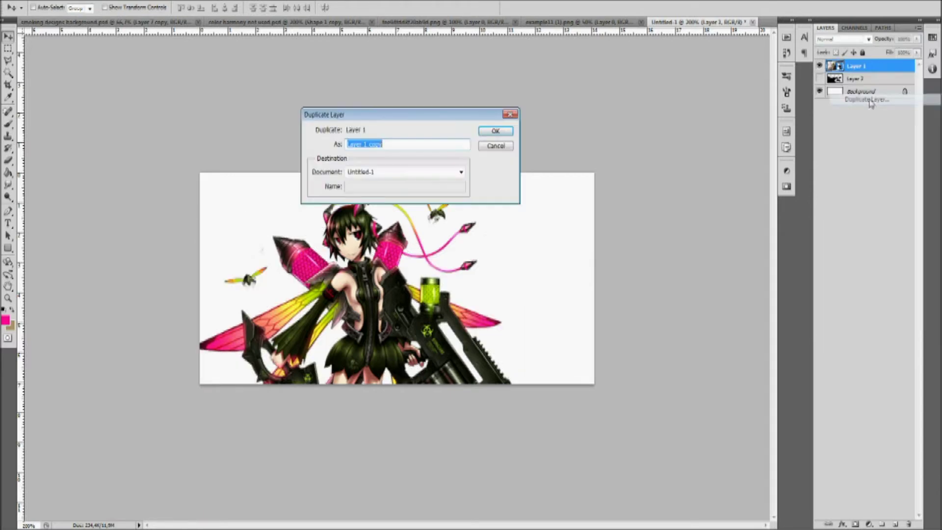
click(498, 130)
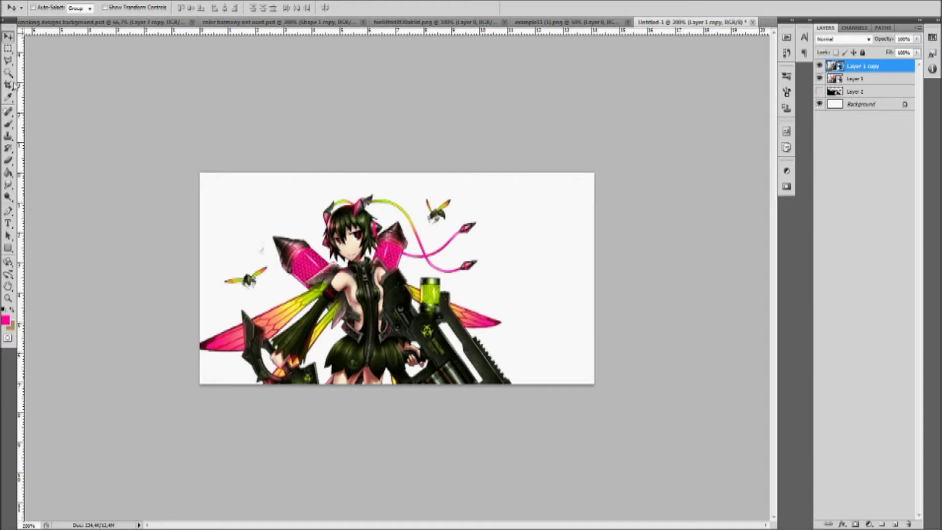
Flip the duplicated character layer vertically and move it beneath the original character layer.
click(49, 1)
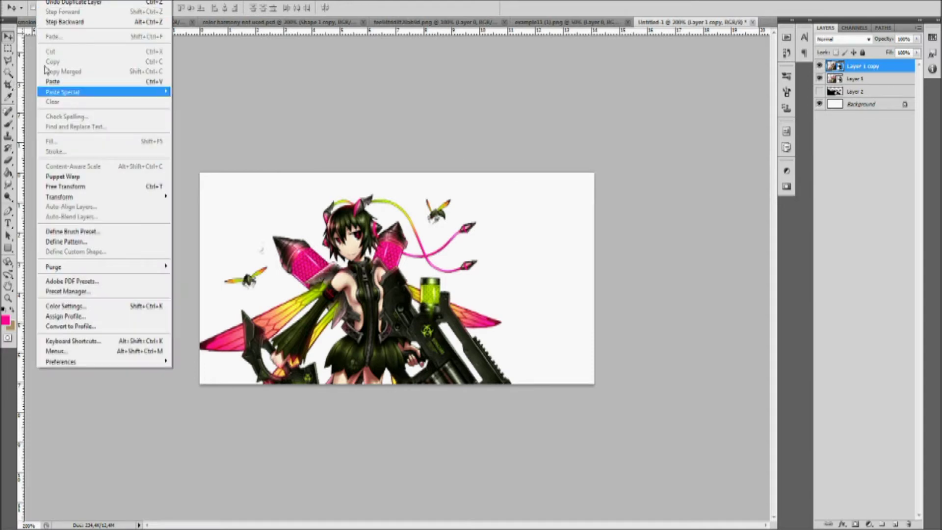
mouse_move(89, 197)
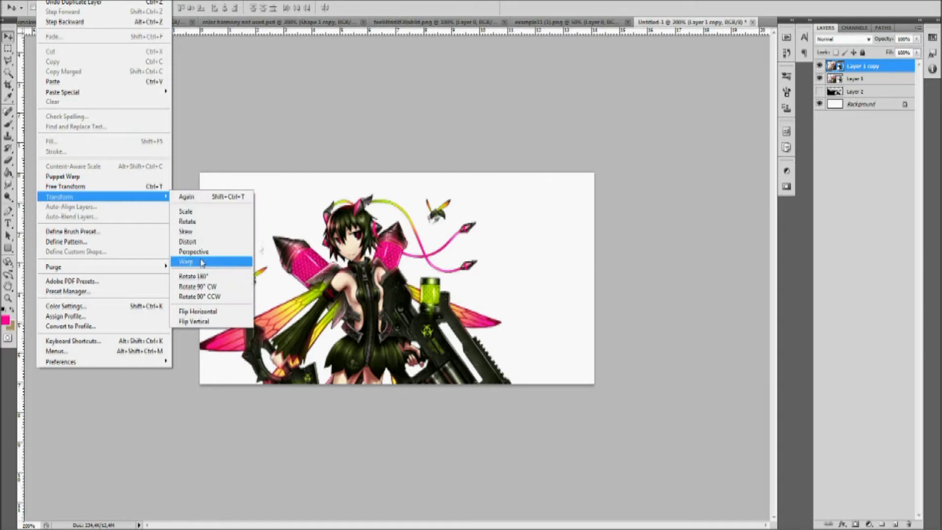
click(216, 322)
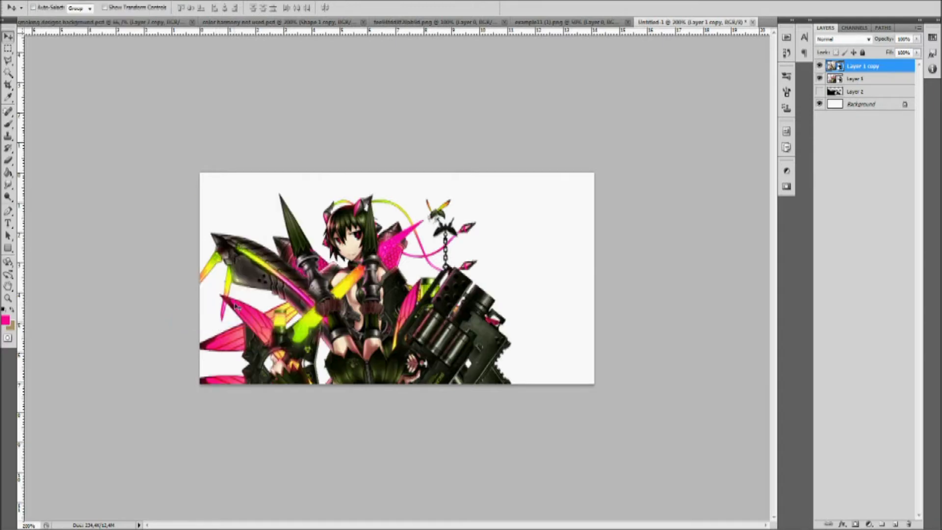
drag(872, 67, 866, 89)
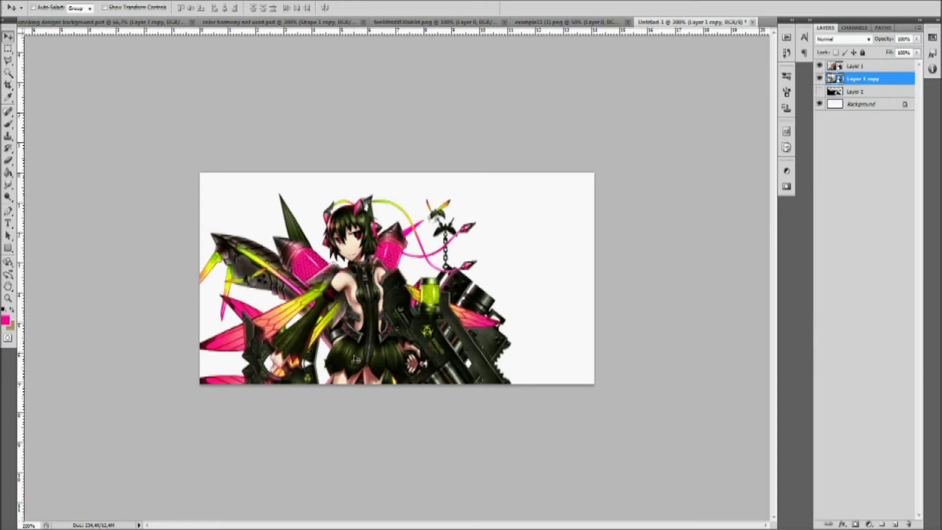
Shift the flipped copy upward behind the character and enlarge it to about 121% width and 111% height with the transform controls.
drag(362, 358, 355, 300)
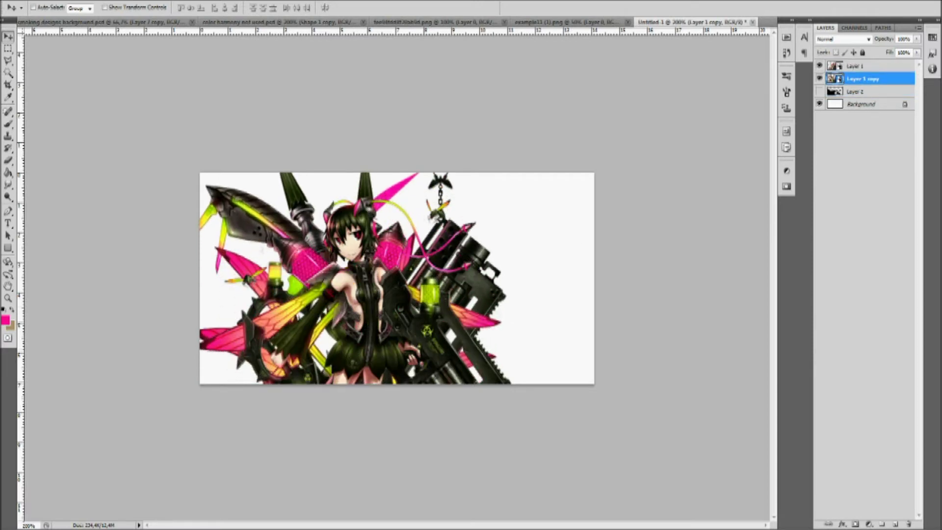
click(104, 8)
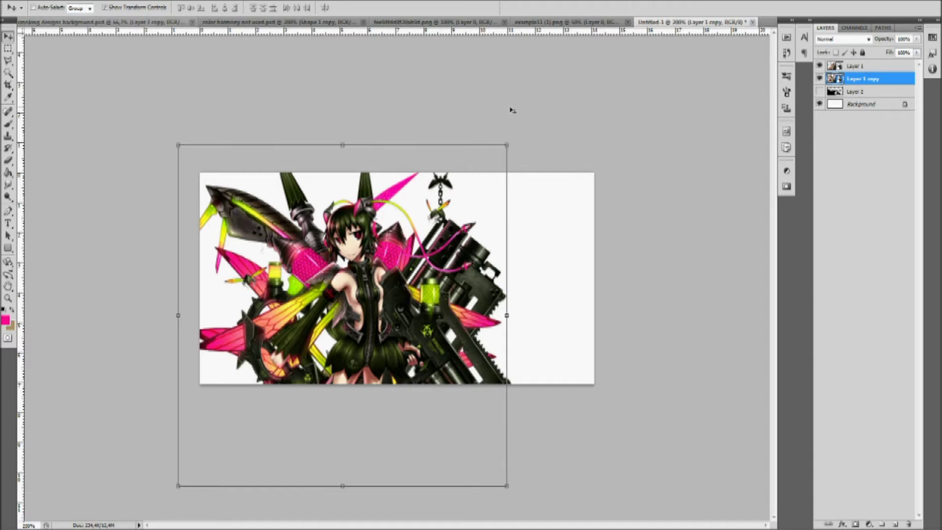
drag(507, 144, 577, 106)
drag(509, 235, 496, 222)
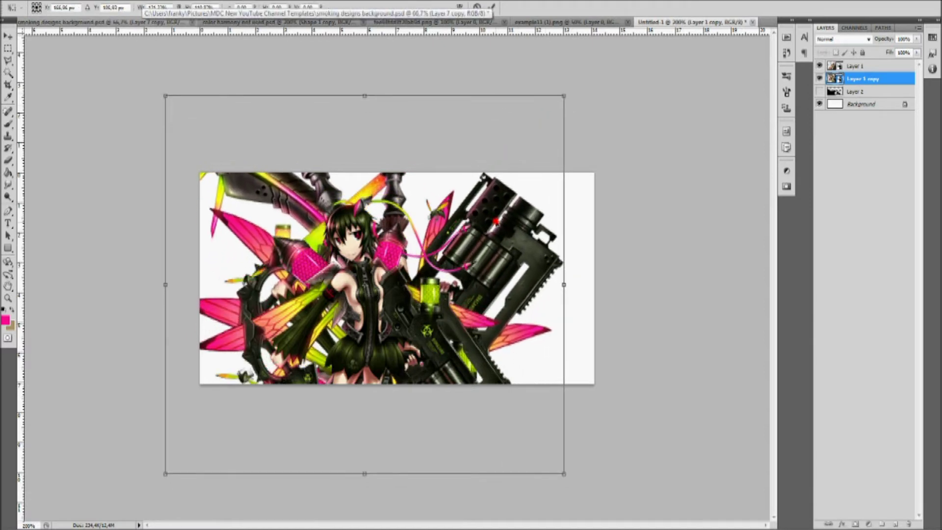
click(8, 37)
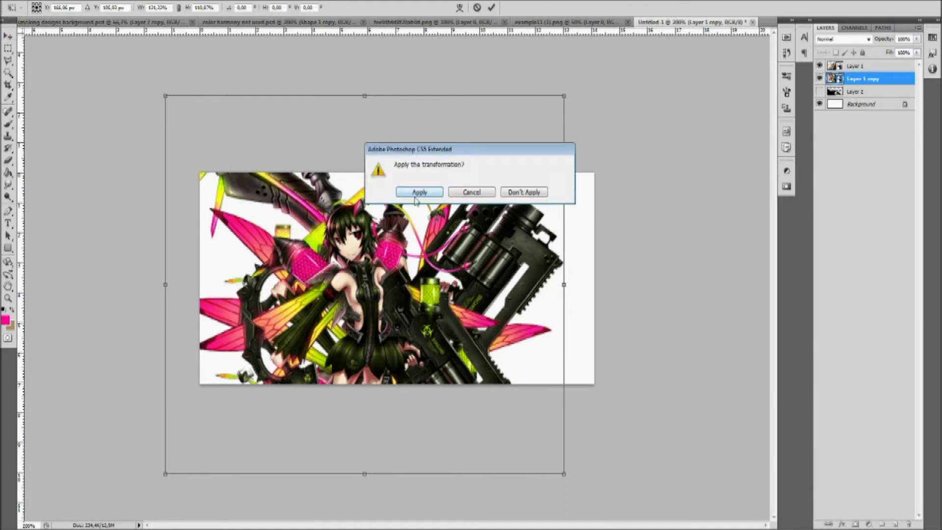
click(416, 192)
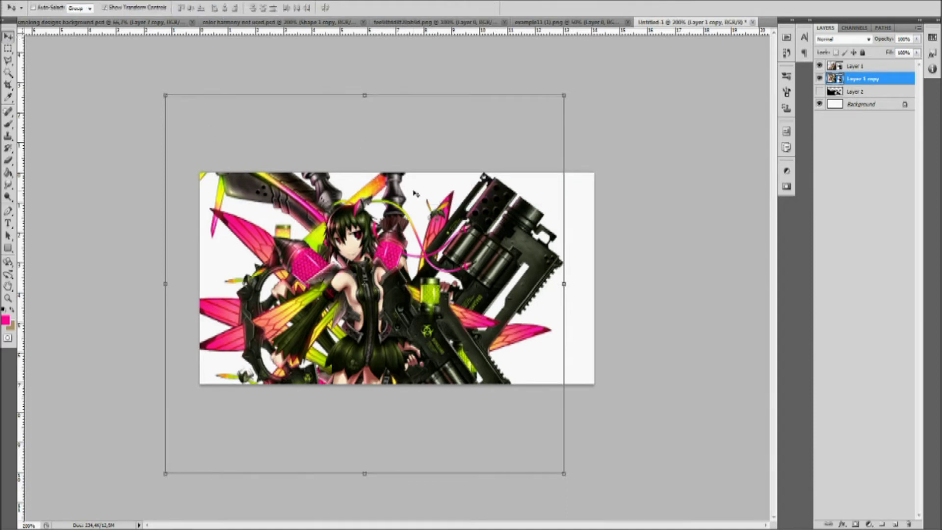
Duplicate the enlarged, flipped character copy within the same document.
right_click(854, 84)
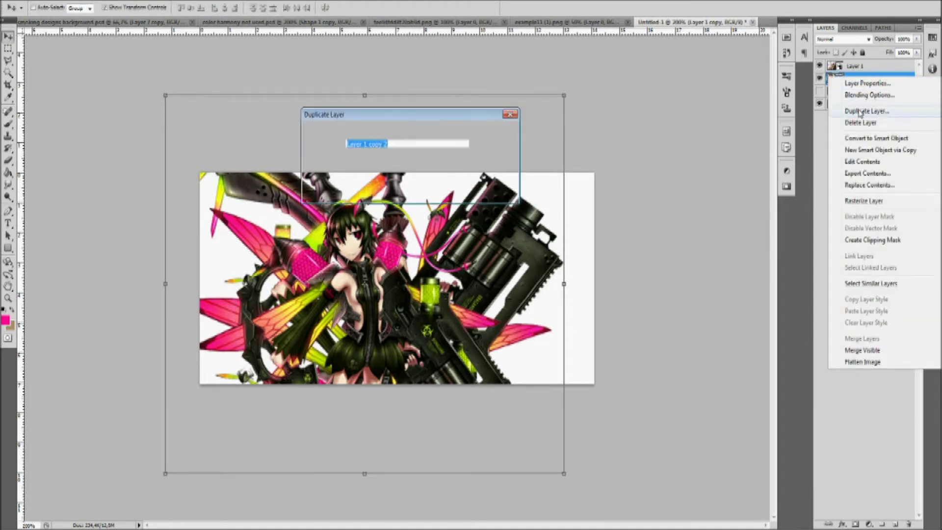
click(857, 109)
click(495, 131)
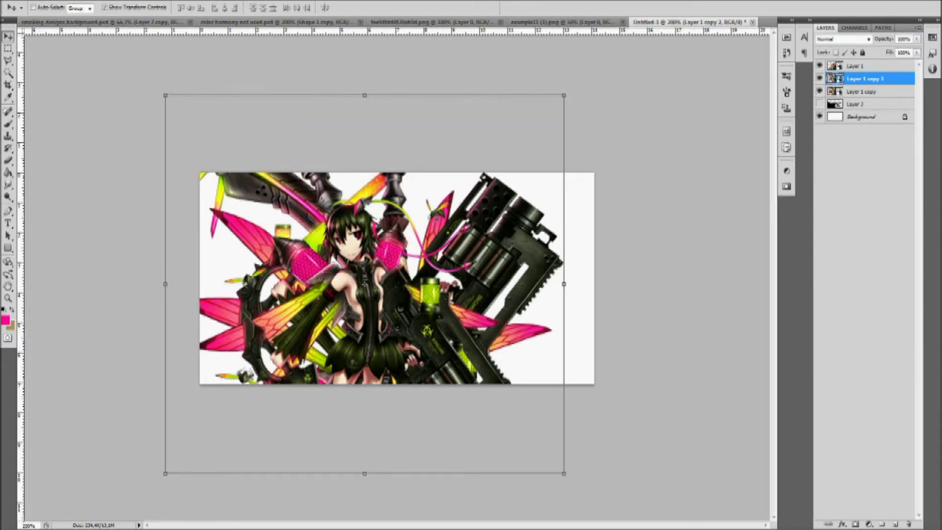
Apply a Gaussian Blur with a radius of 1,1 pixels to the new duplicate as a smart filter.
click(140, 2)
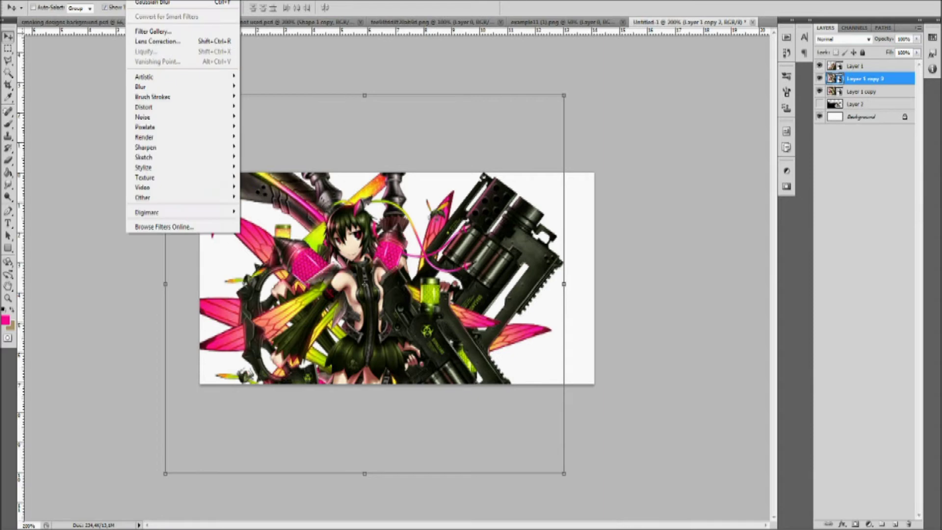
mouse_move(163, 87)
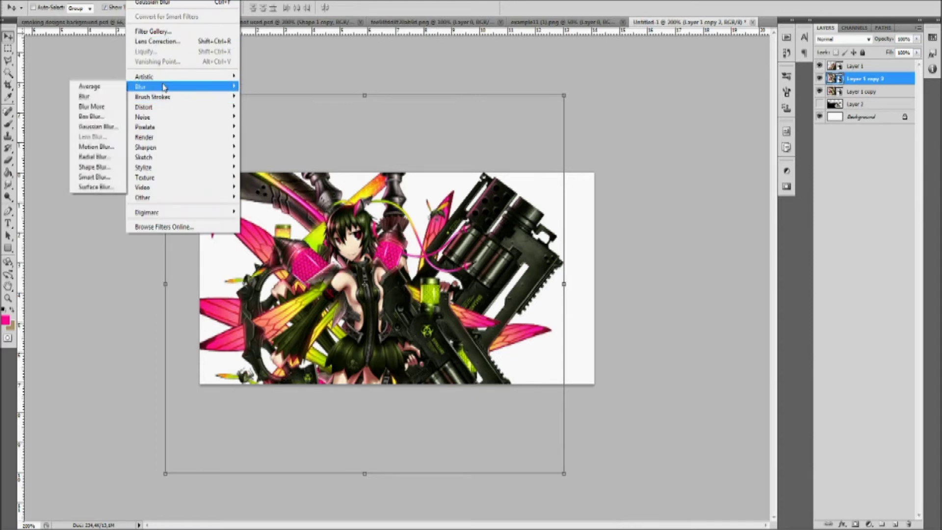
click(96, 126)
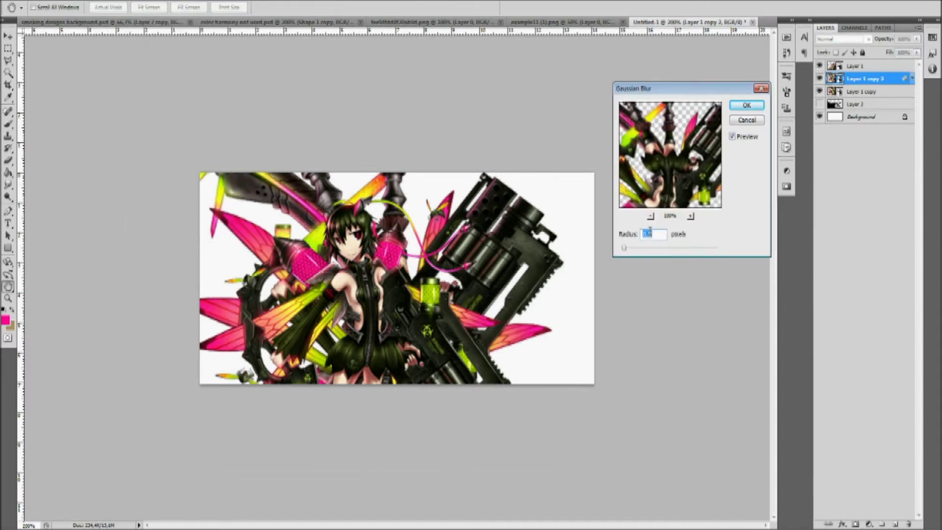
text(1)
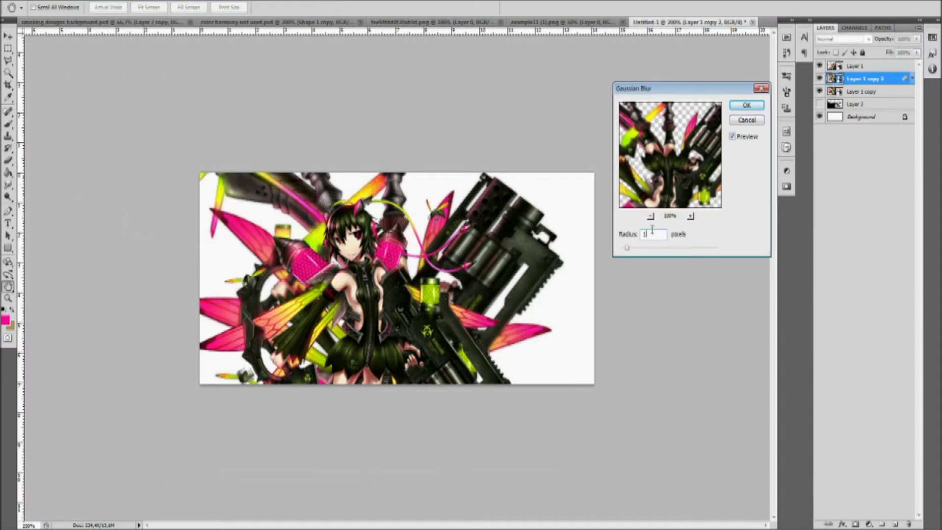
text(,1)
click(750, 105)
key(v)
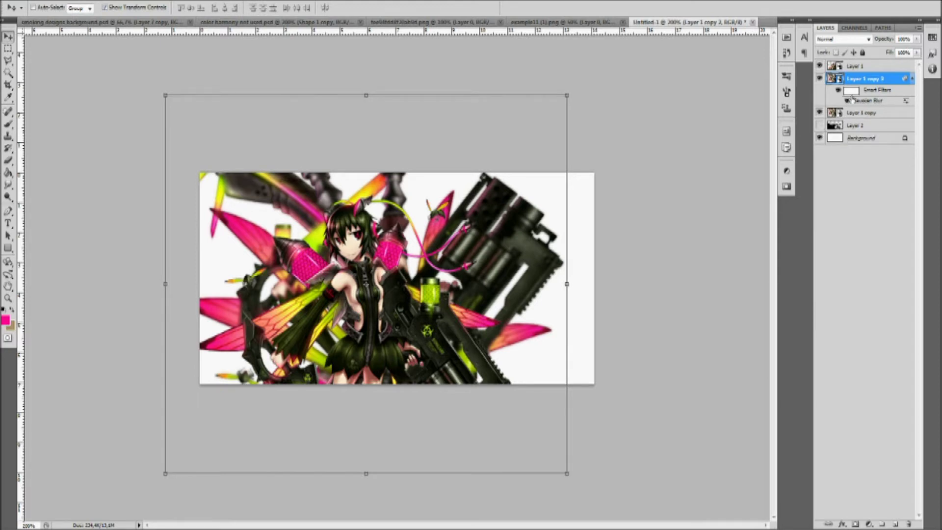
Show the mechanical render layer and shift it upward behind the character copies.
click(820, 126)
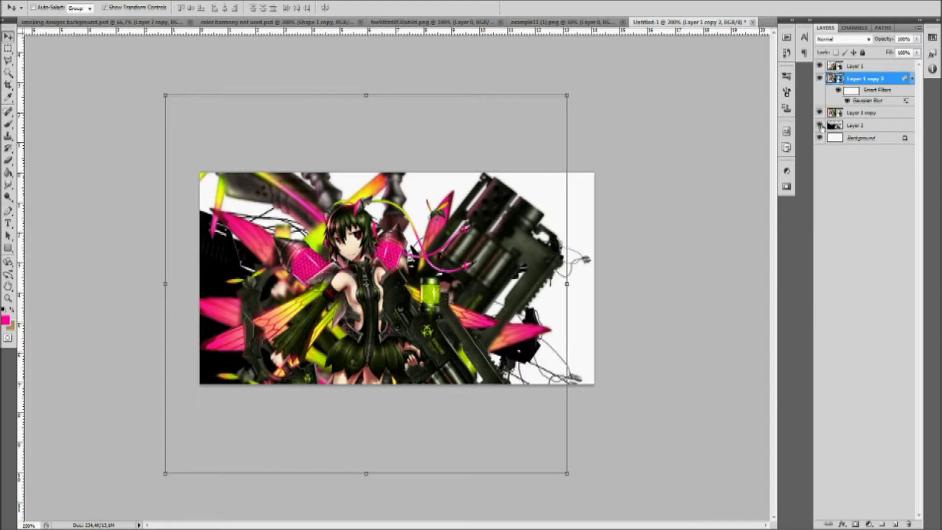
click(861, 131)
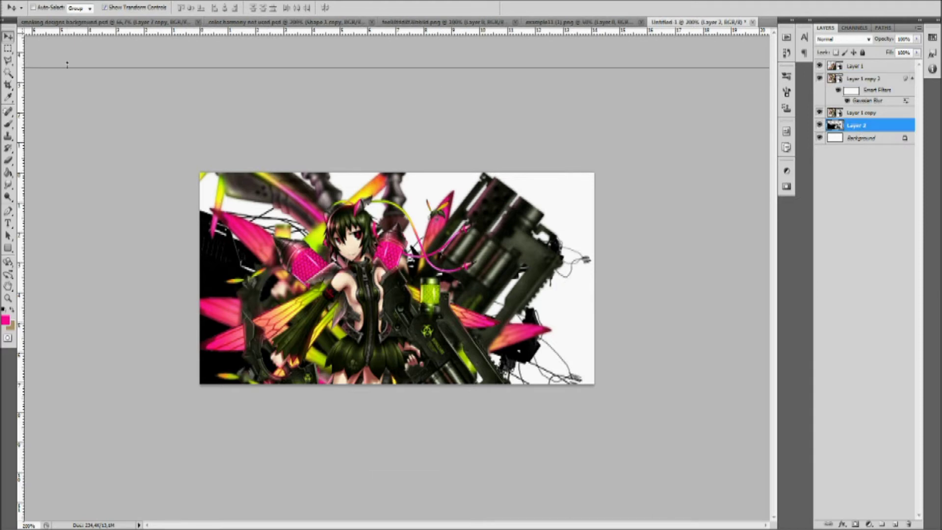
drag(77, 103, 70, 45)
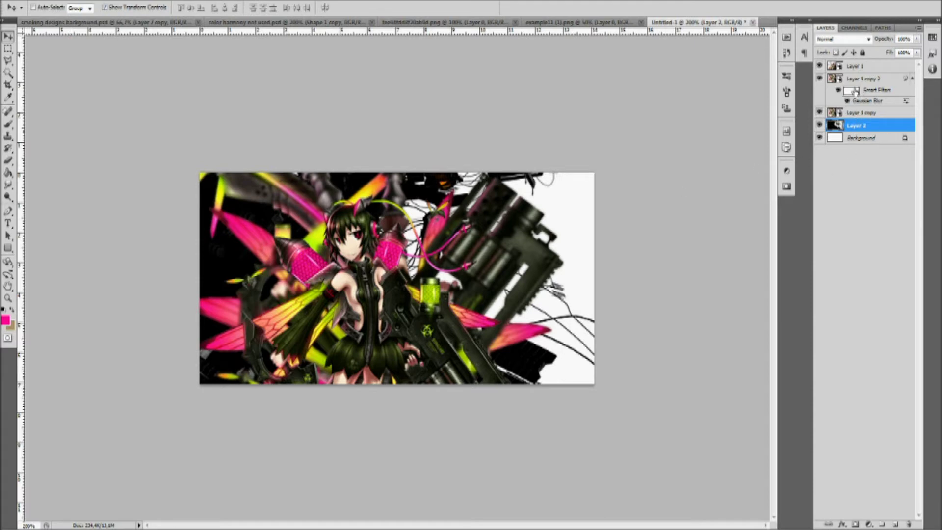
Place the mechanical render directly below the top character layer and shift it downward.
drag(857, 114, 855, 131)
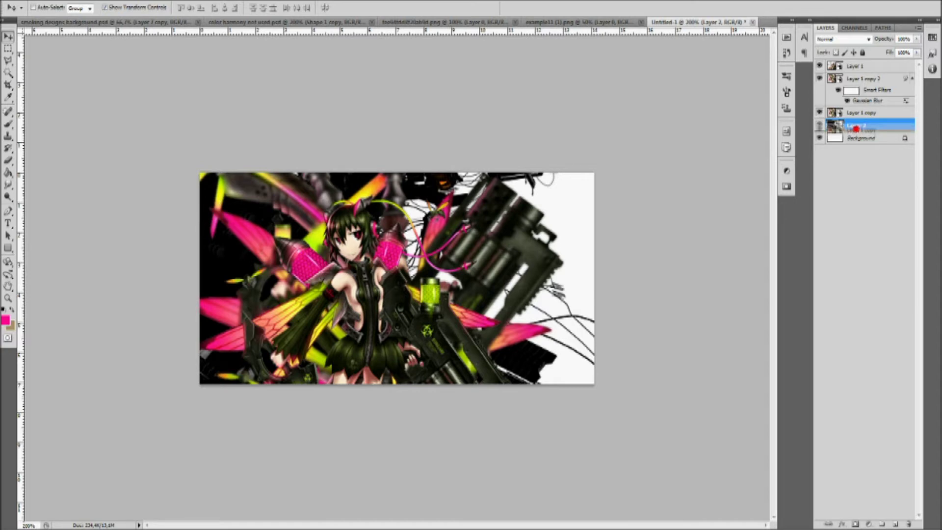
drag(852, 77, 855, 118)
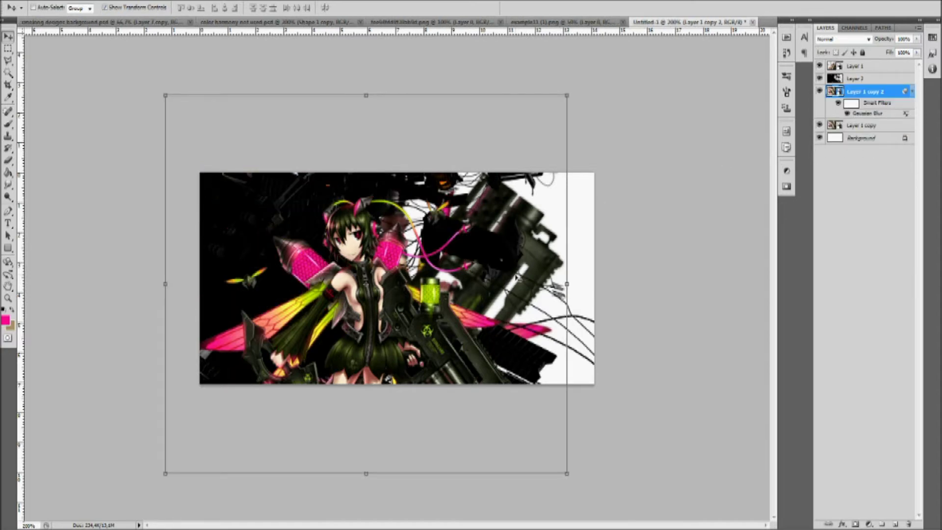
click(854, 79)
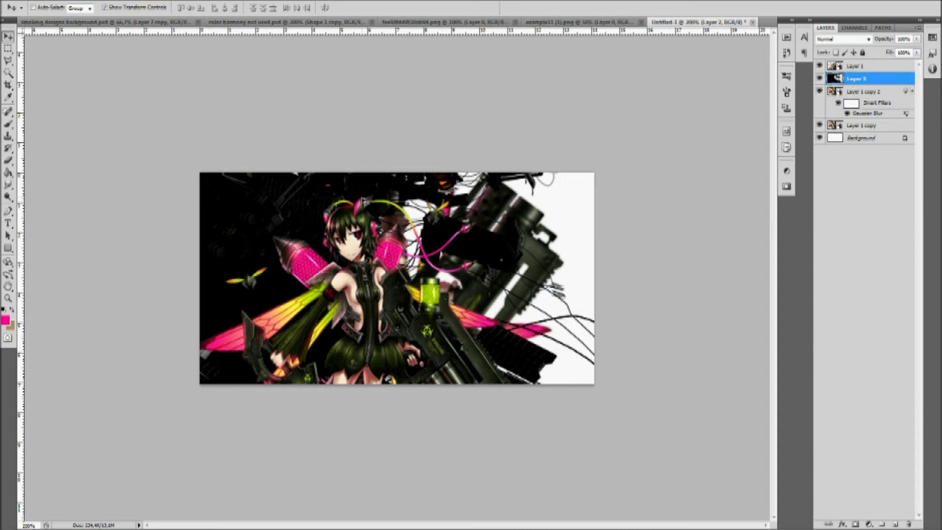
drag(369, 195, 364, 252)
Rotate the blurred character copy about -67° and position it so its gun fills the canvas's upper-left corner.
click(858, 92)
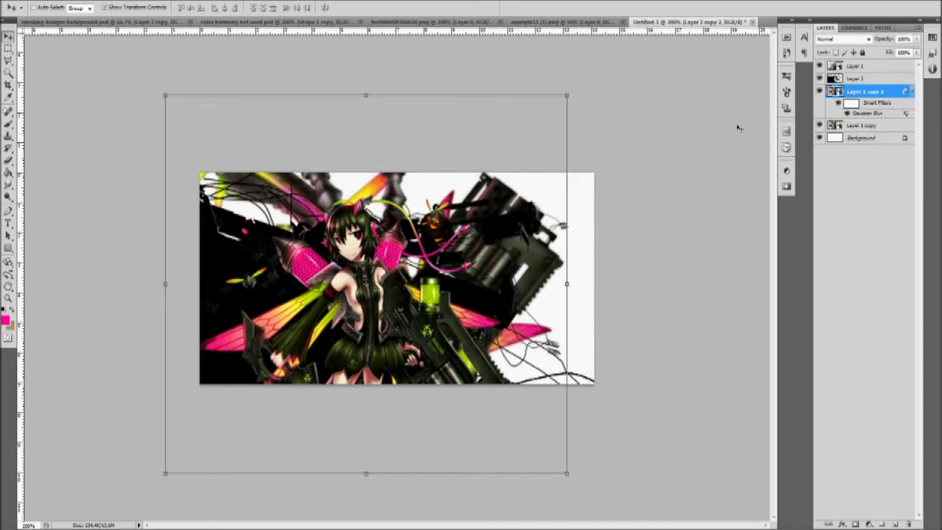
drag(511, 269, 290, 205)
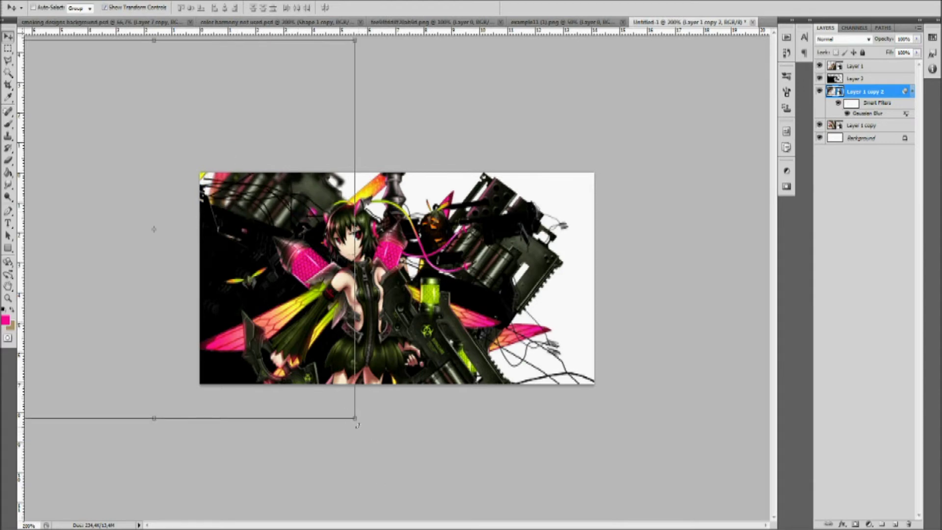
click(357, 425)
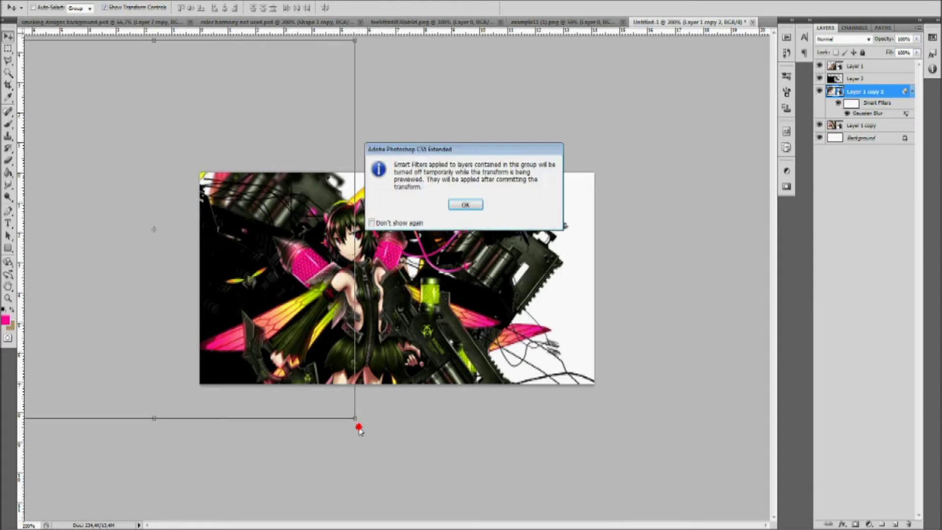
click(464, 205)
drag(358, 421, 276, 168)
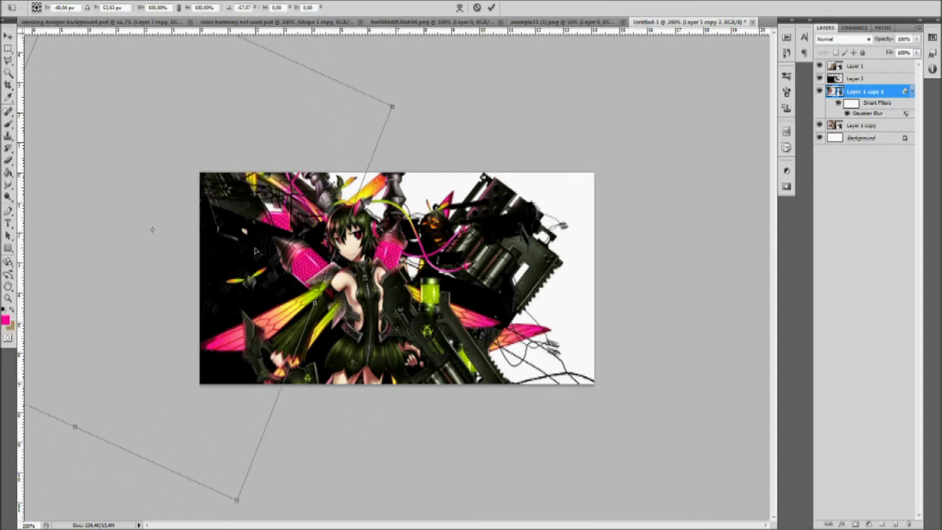
drag(254, 252, 331, 349)
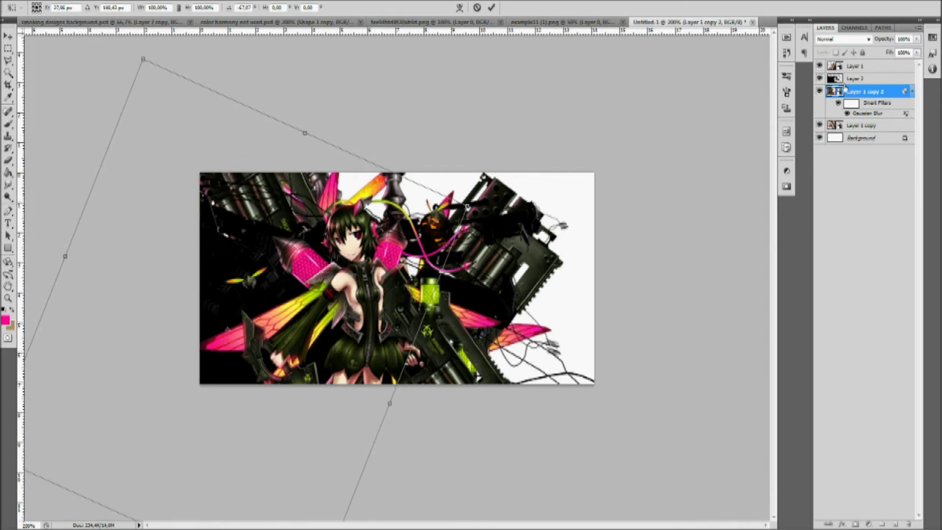
drag(330, 350, 336, 349)
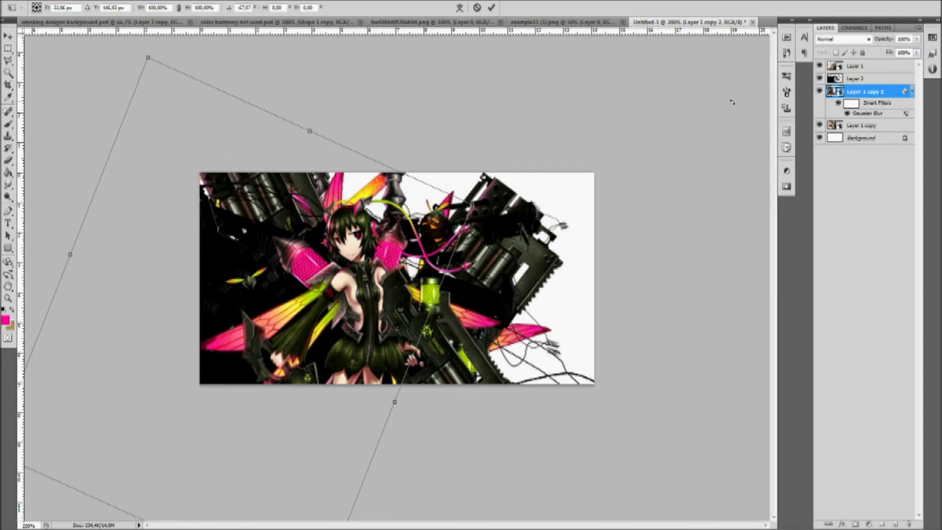
click(865, 81)
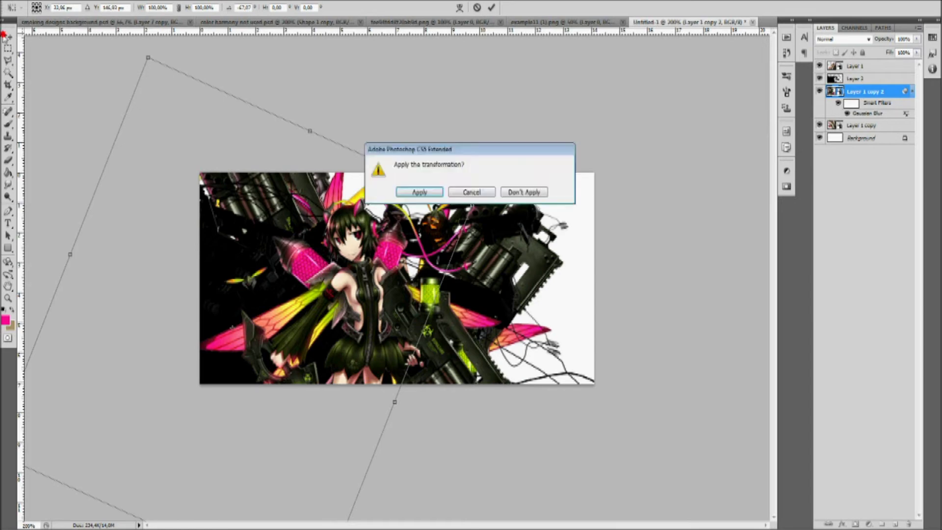
click(420, 193)
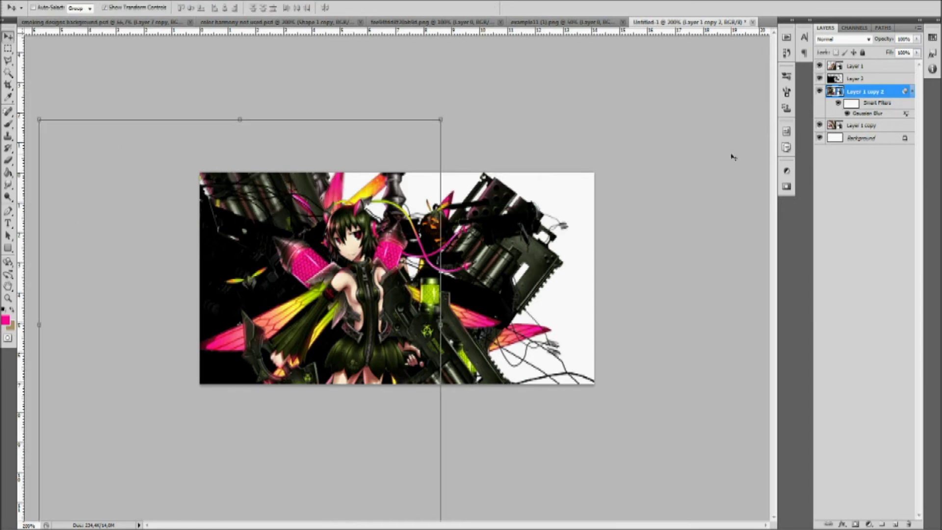
Rotate the mechanical render directly below the top character about 12.8° and position it over the canvas's lower-left area.
click(860, 77)
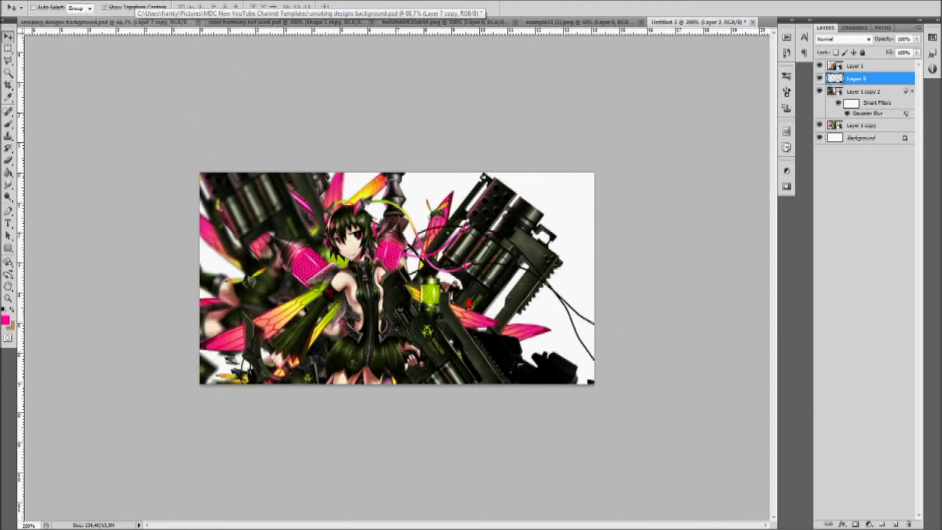
key(ctrl+z)
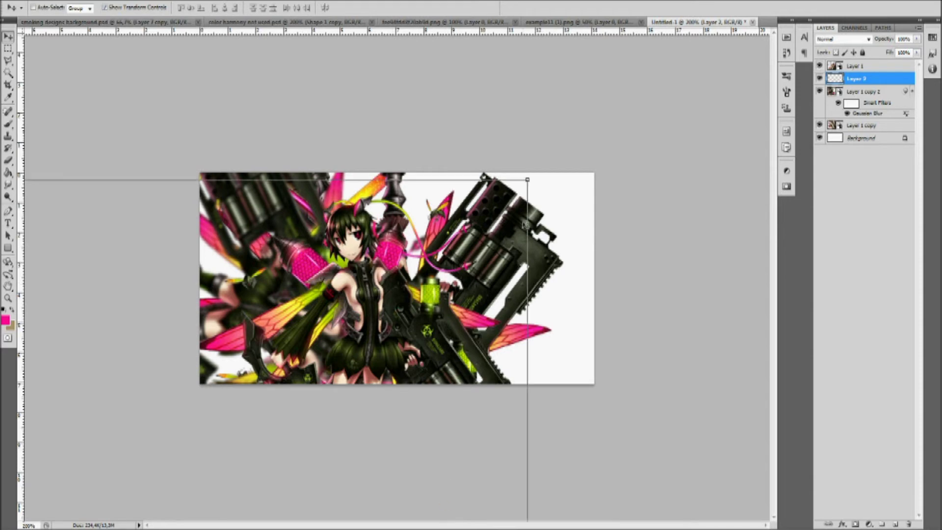
drag(534, 174, 689, 491)
drag(303, 469, 552, 132)
drag(257, 268, 538, 422)
drag(183, 343, 27, 185)
drag(267, 278, 178, 274)
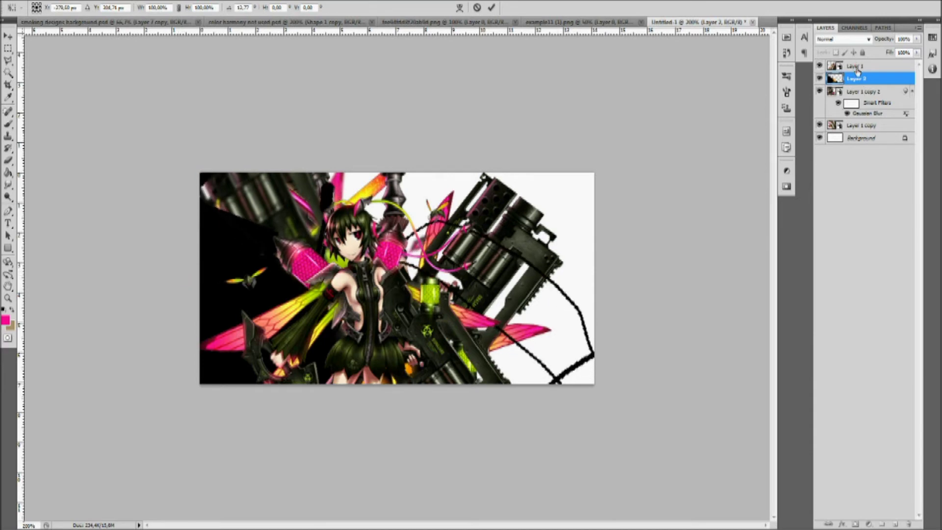
mouse_move(499, 283)
mouse_down()
mouse_move(515, 254)
mouse_move(495, 286)
mouse_up()
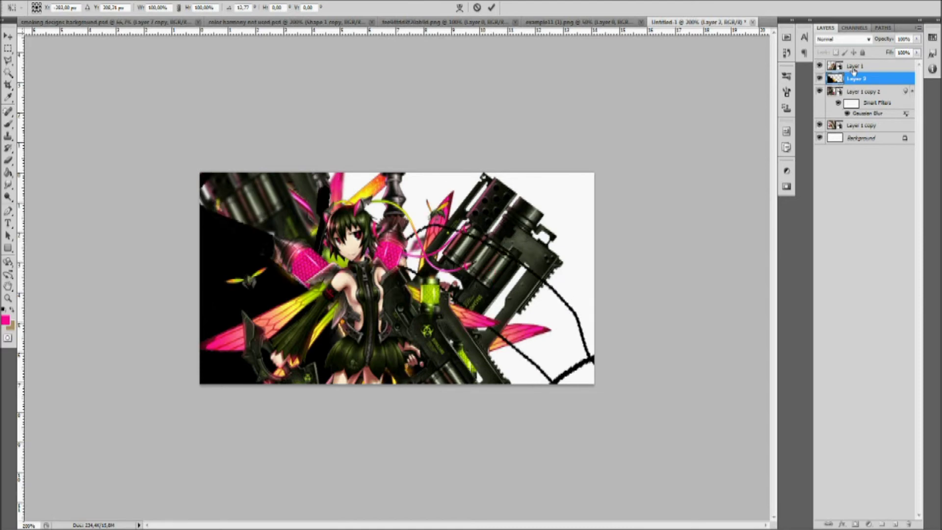
click(7, 37)
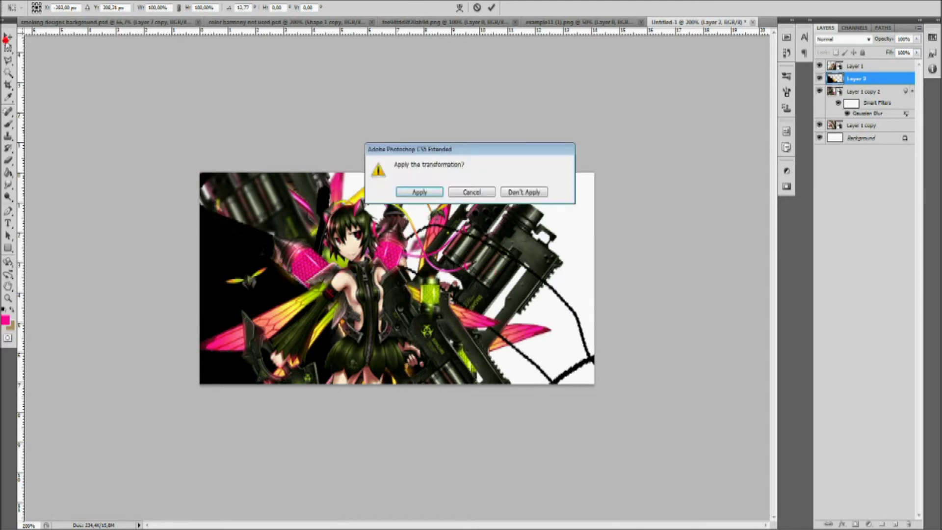
click(421, 195)
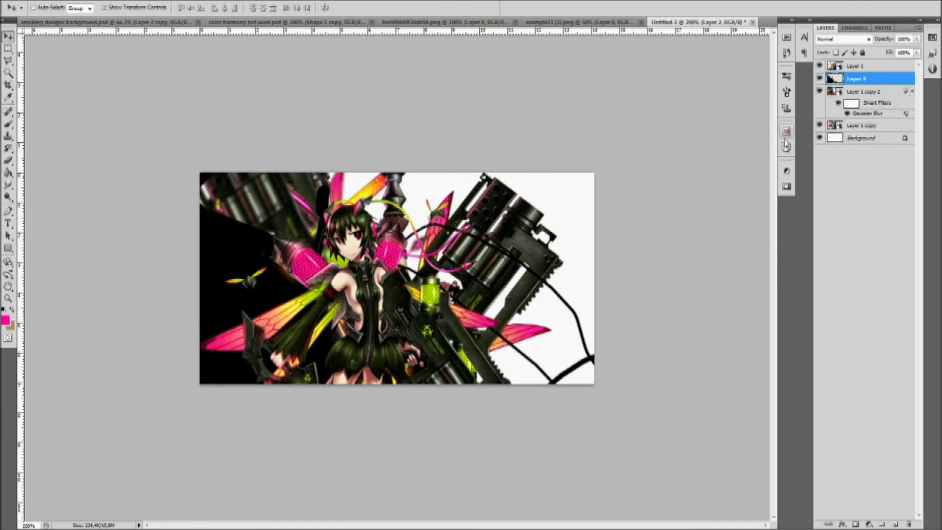
Move the lowest character copy to the canvas's upper-right area and compare the layout with the Color Harmony example.
click(854, 126)
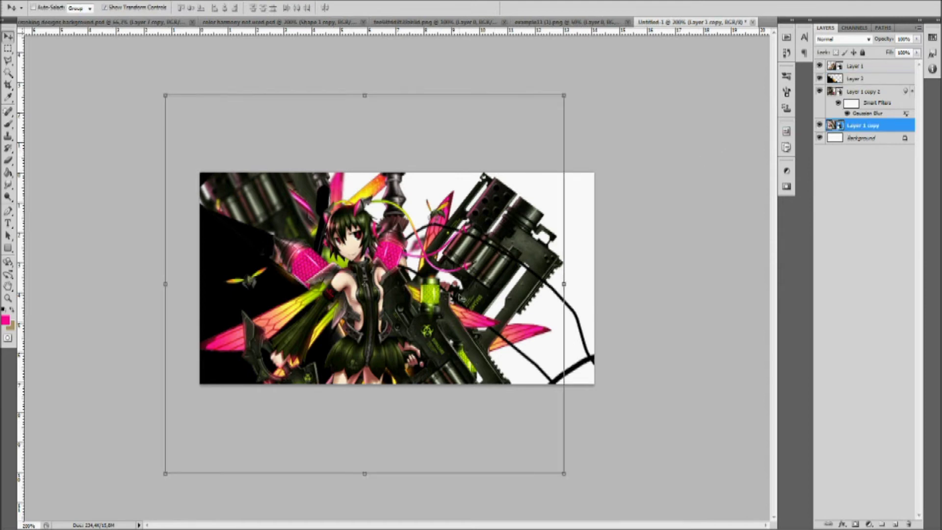
mouse_move(491, 309)
mouse_down()
mouse_move(385, 240)
mouse_move(488, 275)
mouse_move(608, 219)
mouse_move(746, 295)
mouse_move(752, 261)
mouse_up()
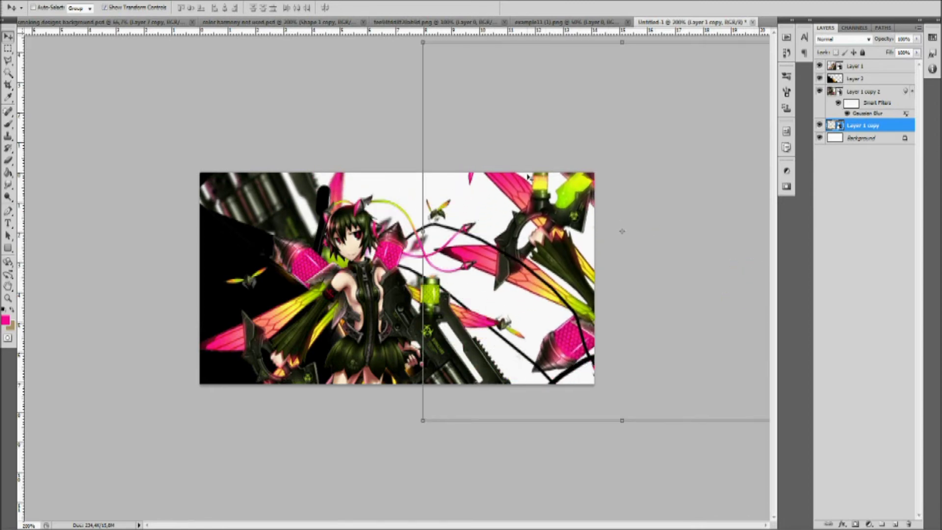
click(293, 22)
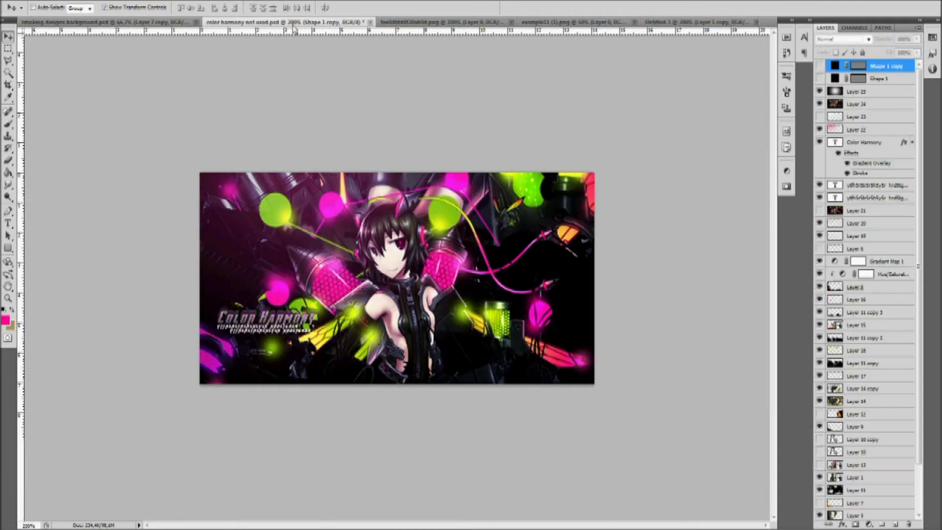
click(703, 23)
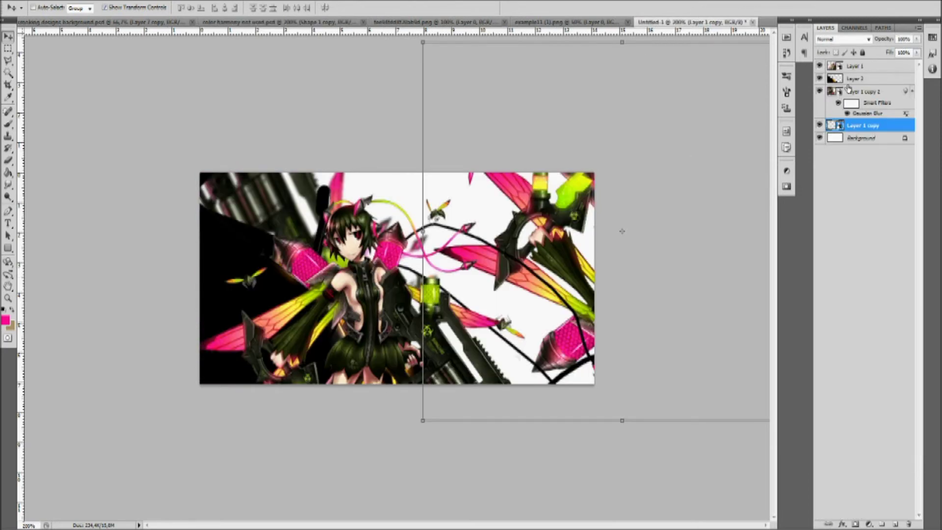
Hide the blurred character copy, paste the full-size character render beneath it, and position its gun in the canvas's upper-left corner.
click(819, 92)
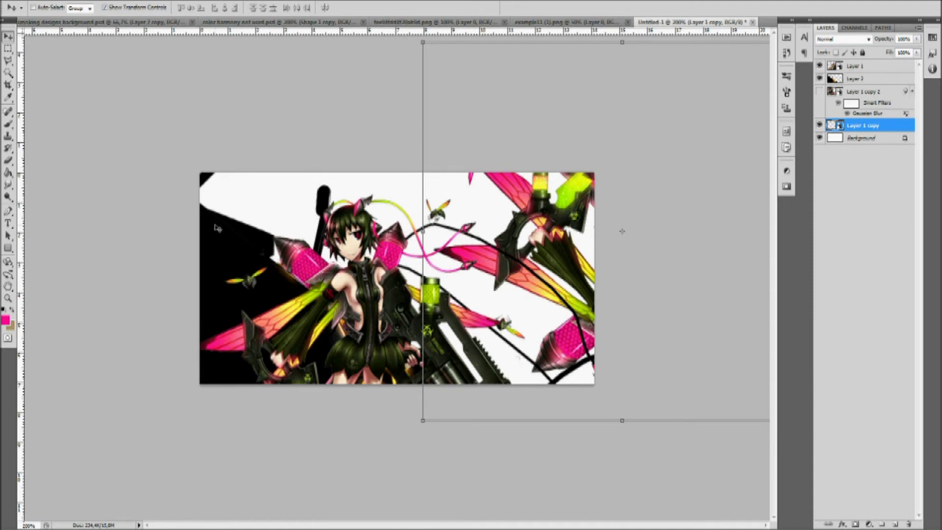
click(392, 23)
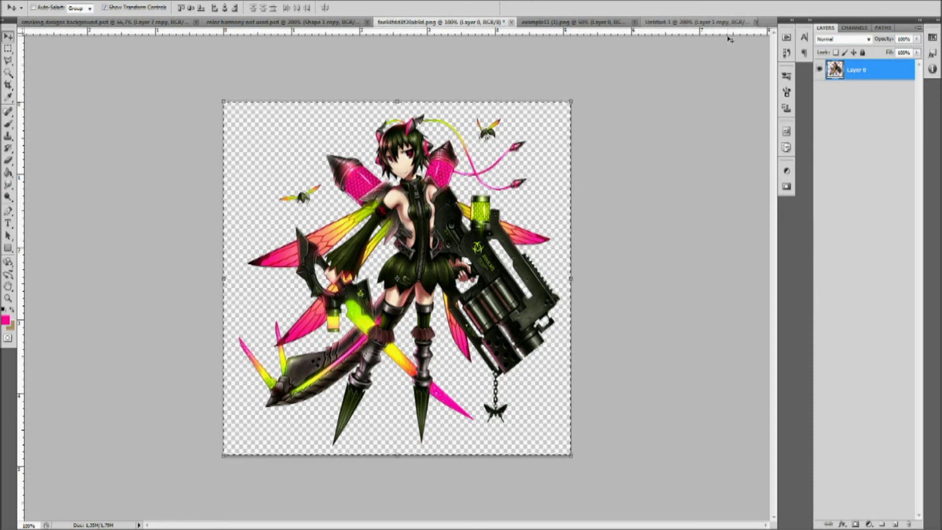
click(716, 22)
click(819, 91)
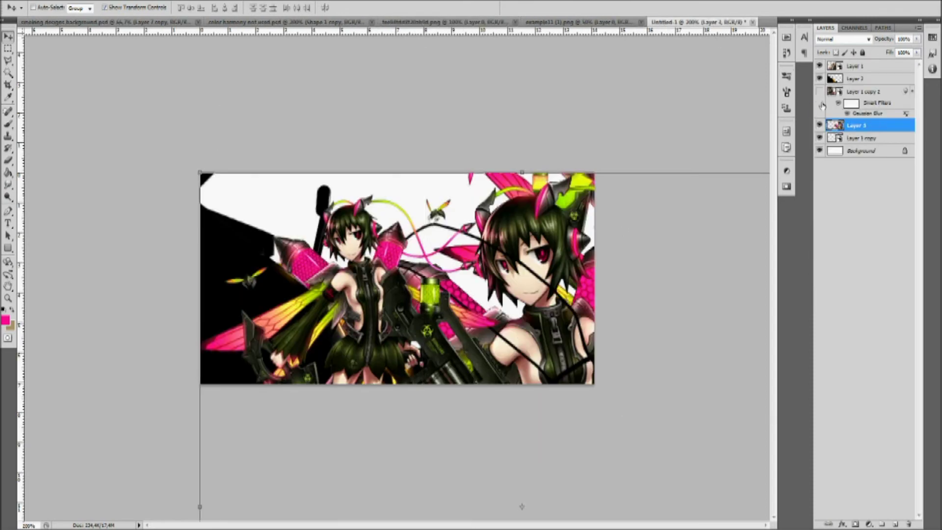
mouse_move(498, 312)
mouse_down()
mouse_move(245, 108)
mouse_move(332, 208)
mouse_up()
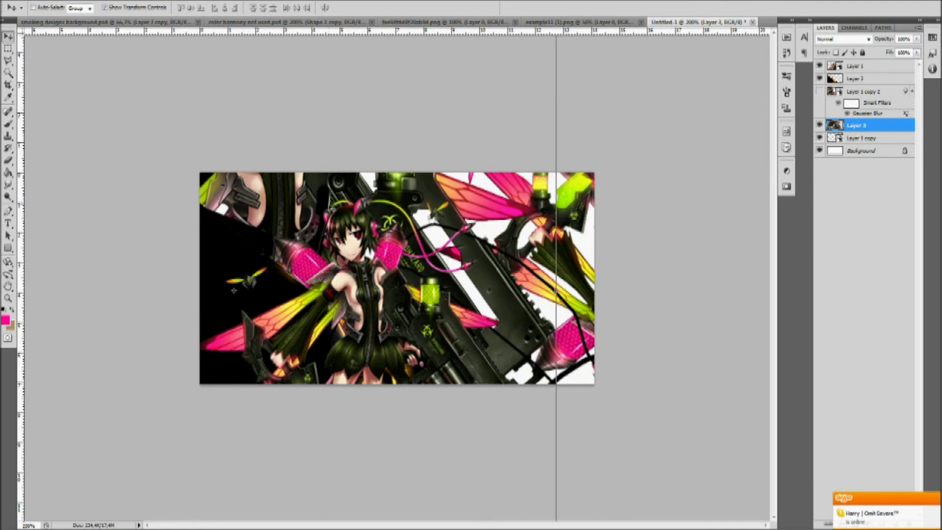
drag(476, 327, 299, 183)
mouse_move(349, 238)
mouse_down()
mouse_move(360, 242)
mouse_move(353, 236)
mouse_up()
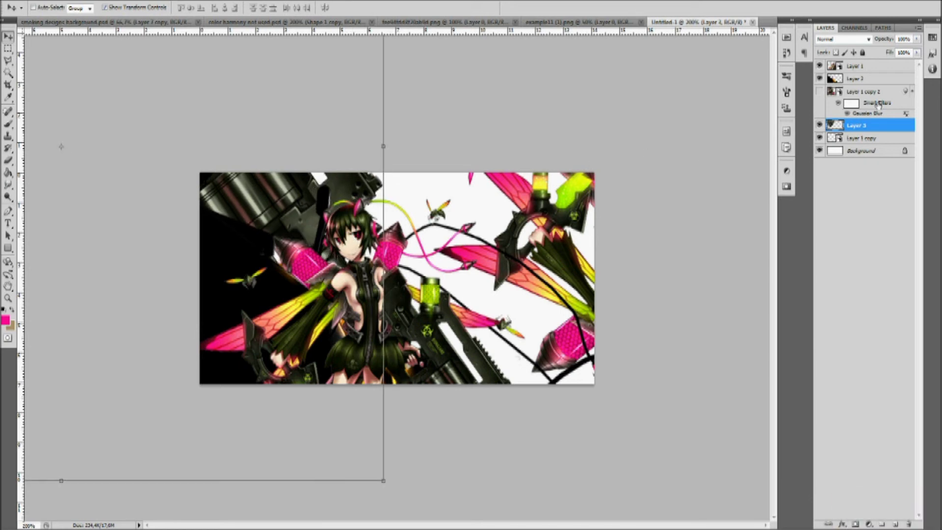
Copy the mechanical render from its source document, paste it above the full-size character layer, and shift it up and left.
click(553, 23)
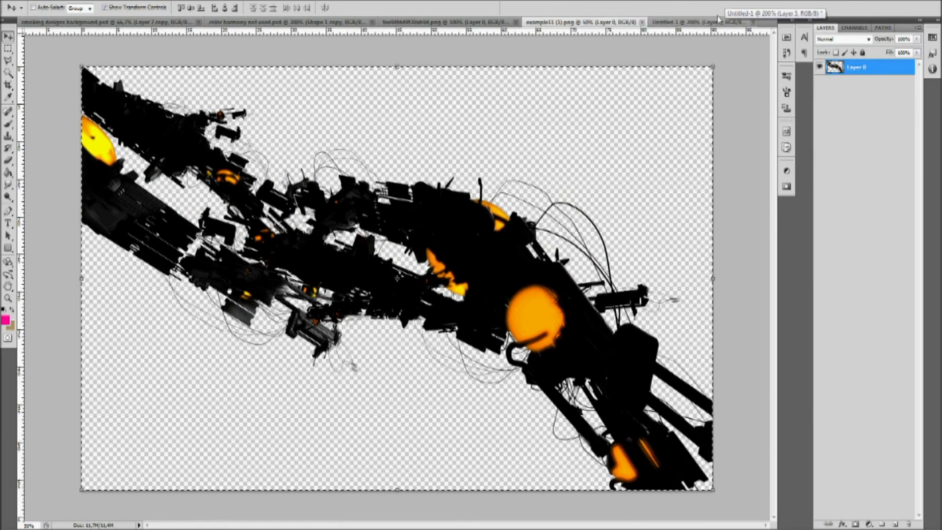
click(700, 23)
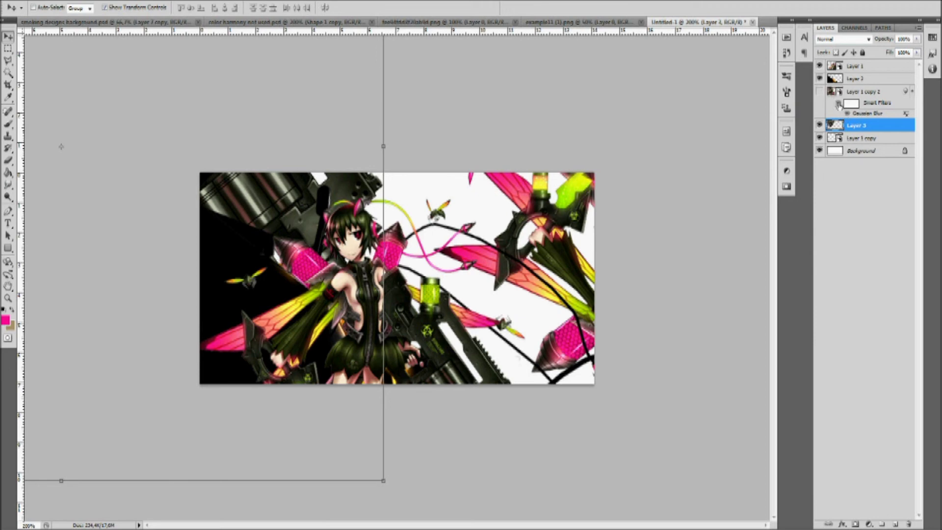
key(ctrl+v)
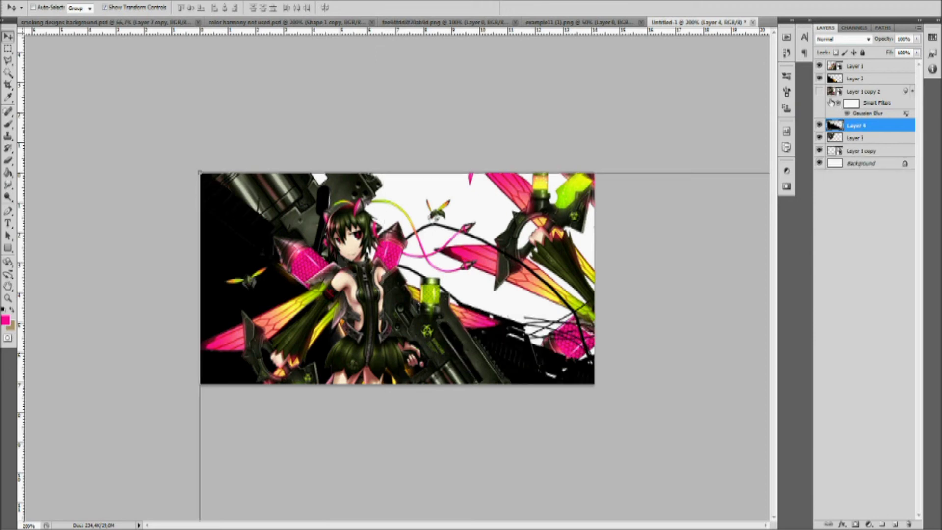
drag(438, 330, 309, 290)
Rotate the pasted mechanical render about -30.6° and position it over the canvas's lower-right area.
key(ctrl+t)
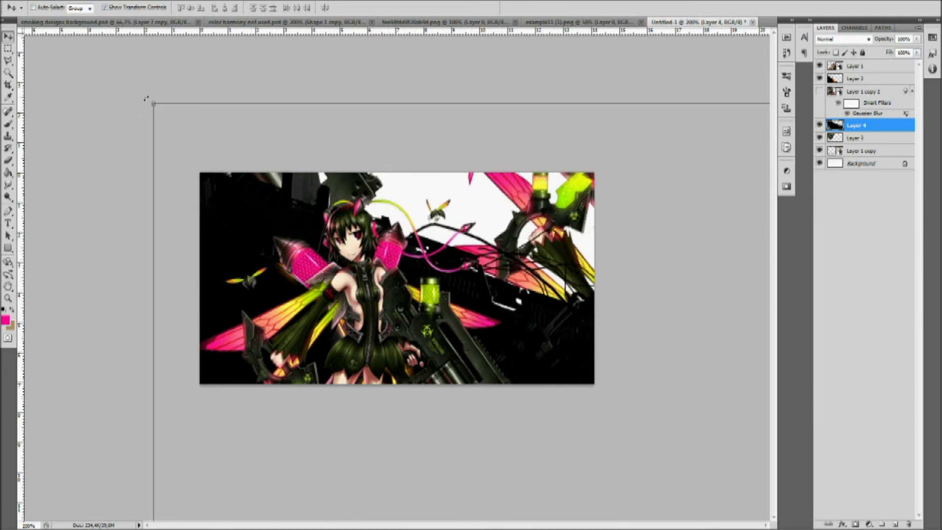
drag(145, 98, 73, 381)
drag(446, 448, 102, 176)
drag(52, 156, 242, 418)
drag(586, 463, 26, 222)
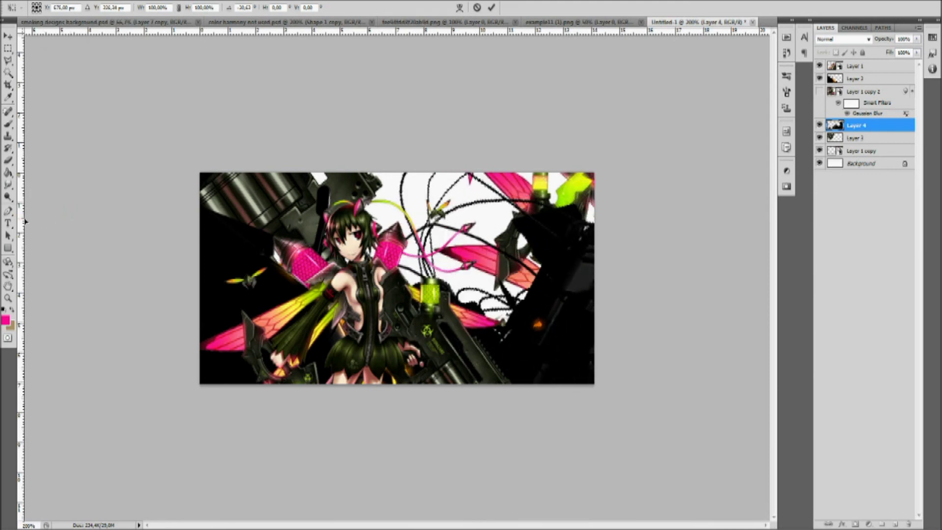
Apply the transformation and erase the render's thin wires over the white area with the Eraser tool.
click(9, 163)
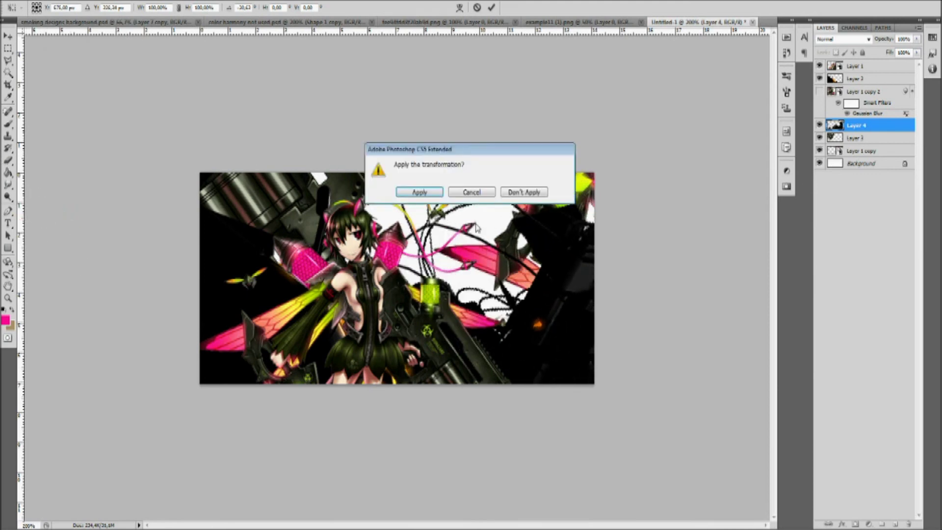
click(420, 192)
mouse_move(491, 201)
mouse_down()
mouse_move(471, 240)
mouse_move(434, 274)
mouse_move(402, 181)
mouse_move(459, 175)
mouse_move(518, 204)
mouse_move(515, 169)
mouse_up()
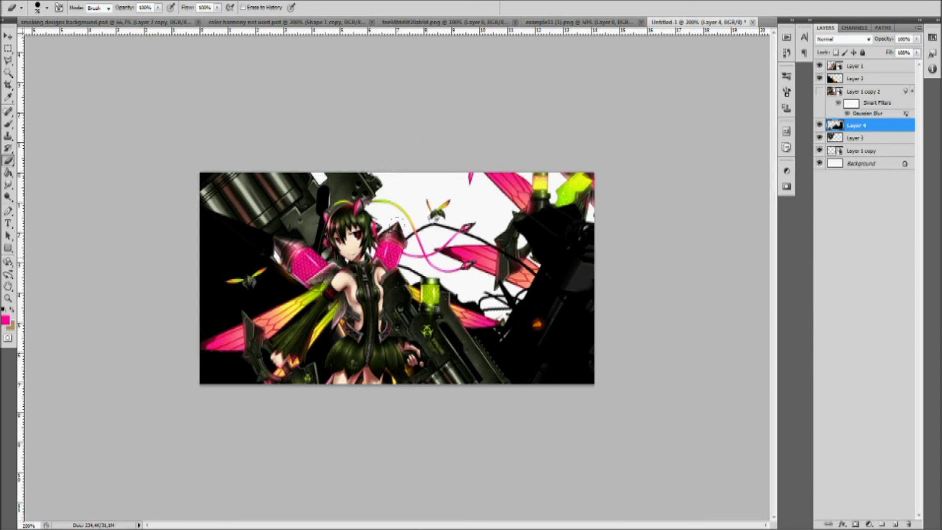
drag(521, 311, 409, 211)
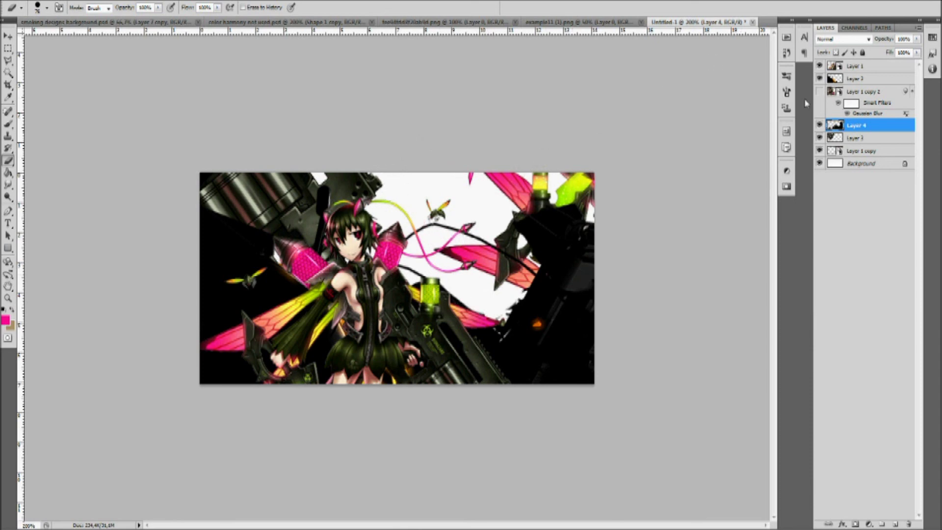
Paste another mechanical render above the top character layer and lower it to the canvas's bottom edge, clear of her face.
click(864, 68)
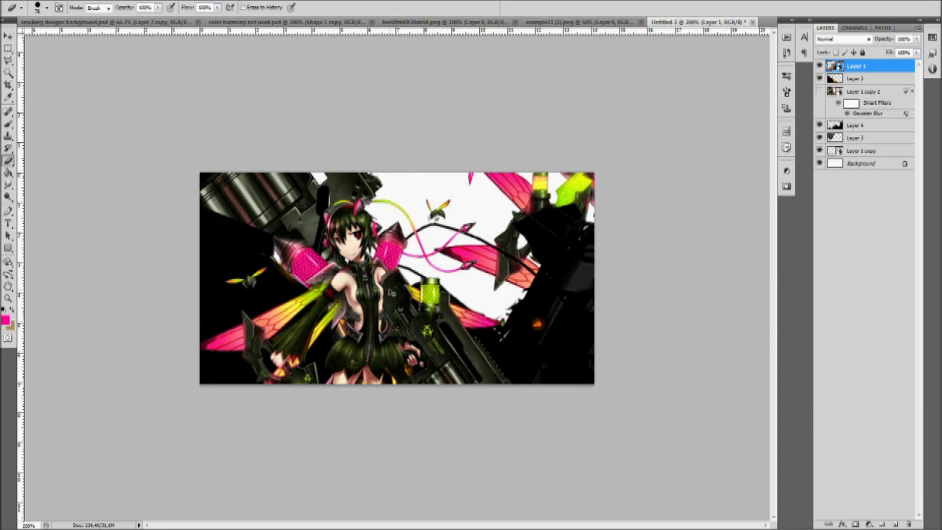
key(ctrl+v)
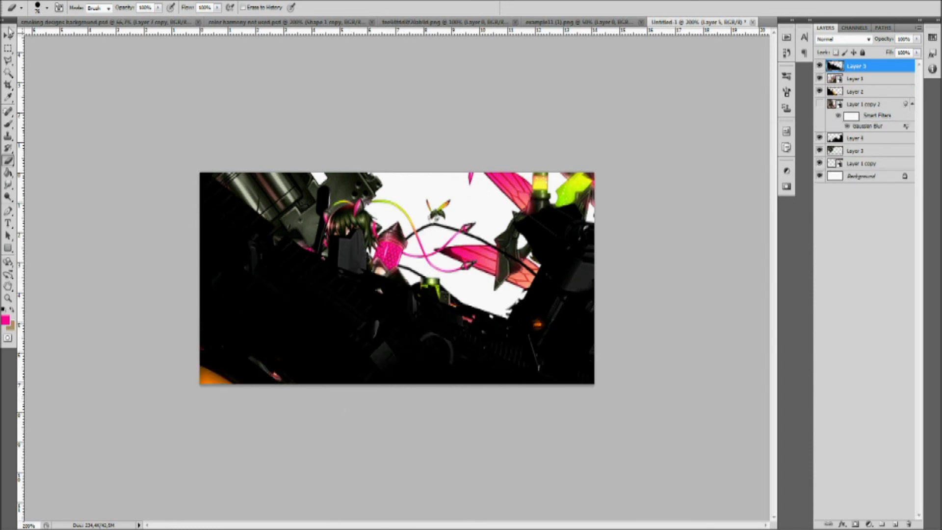
click(8, 34)
mouse_move(368, 361)
mouse_down()
mouse_move(299, 393)
mouse_move(215, 410)
mouse_move(173, 403)
mouse_move(136, 363)
mouse_up()
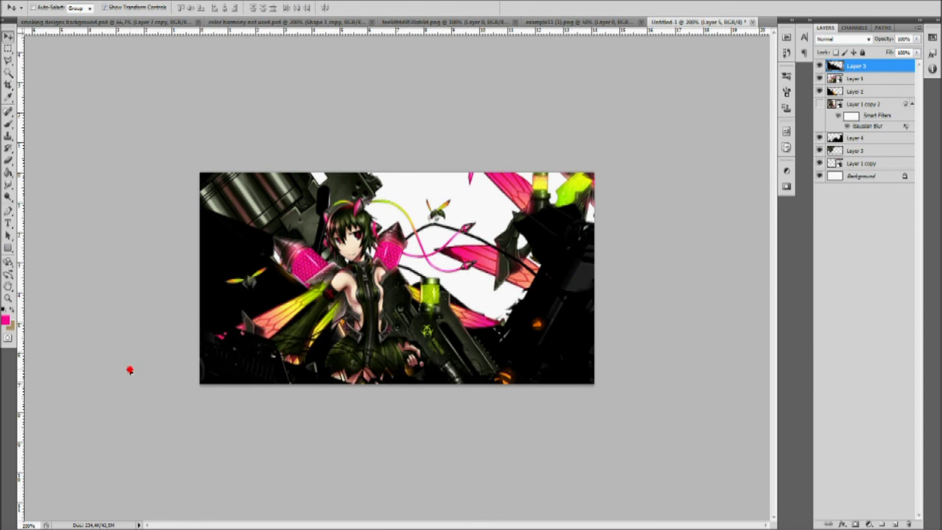
key(v)
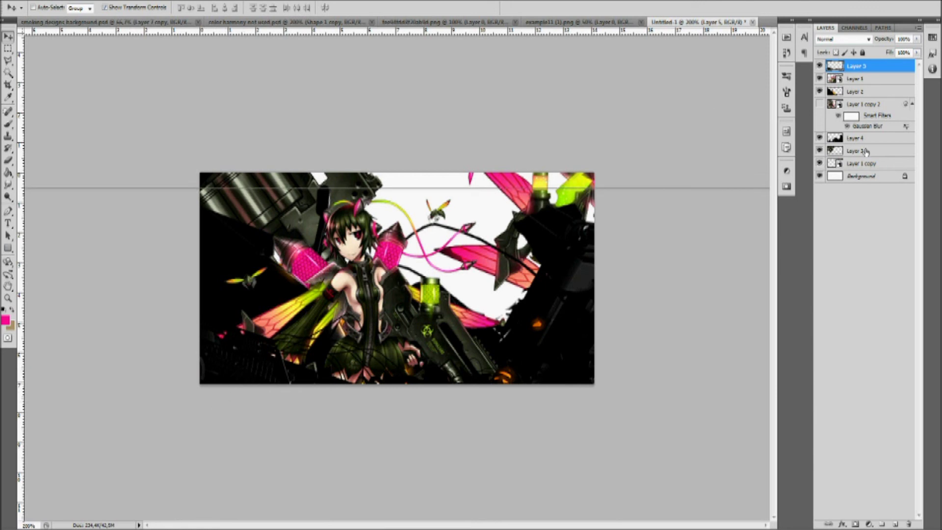
Paste another mechanical render directly above the Background layer and position it behind the character, toward the right half of the canvas.
click(858, 182)
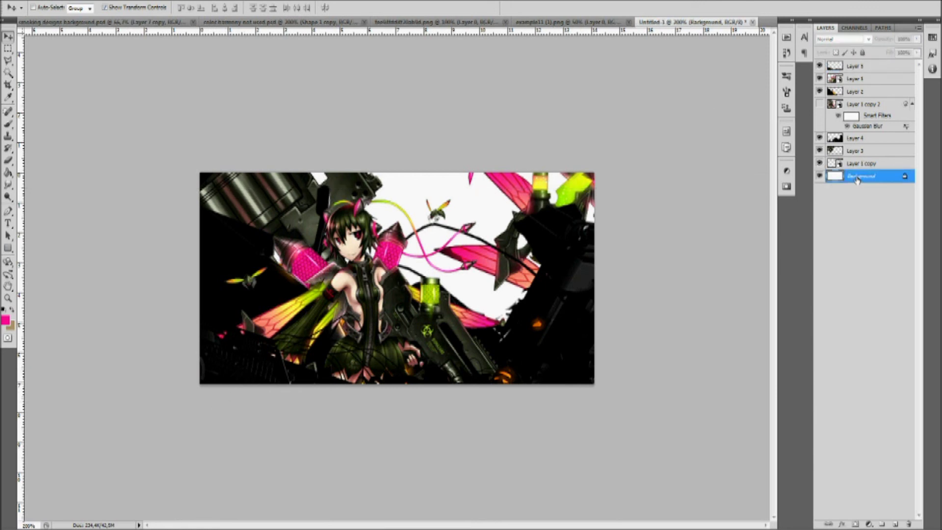
key(ctrl+shift+alt+e)
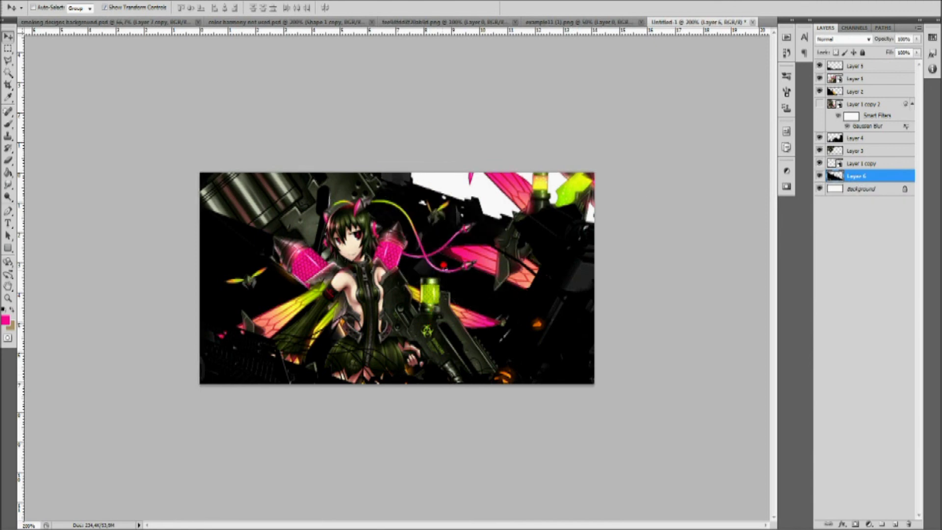
key(ctrl+semicolon)
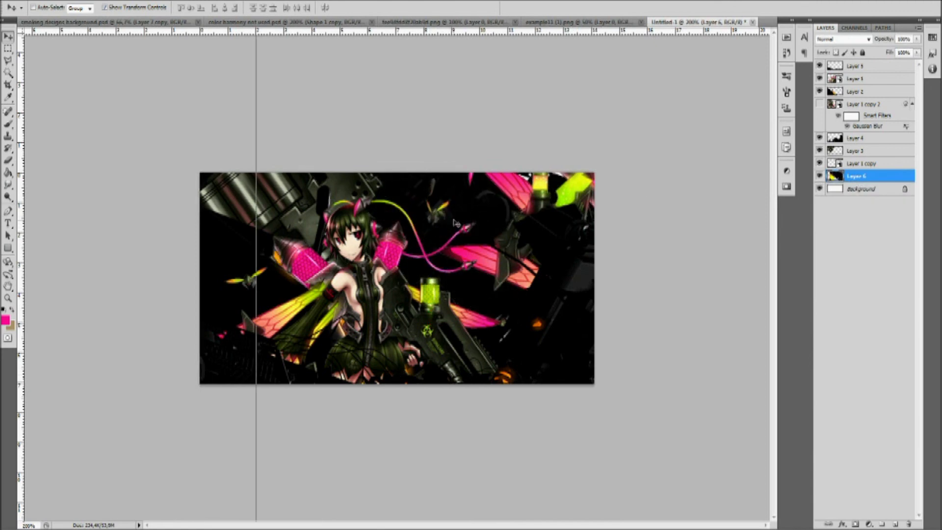
key(ctrl+semicolon)
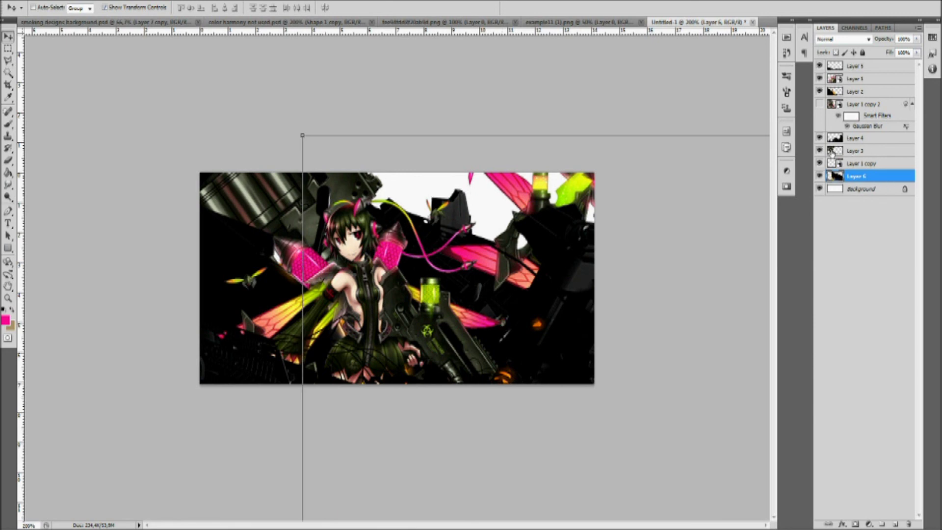
Paste another mechanical render directly above the full-size character layer and shift it up and left across the canvas.
click(820, 149)
click(820, 152)
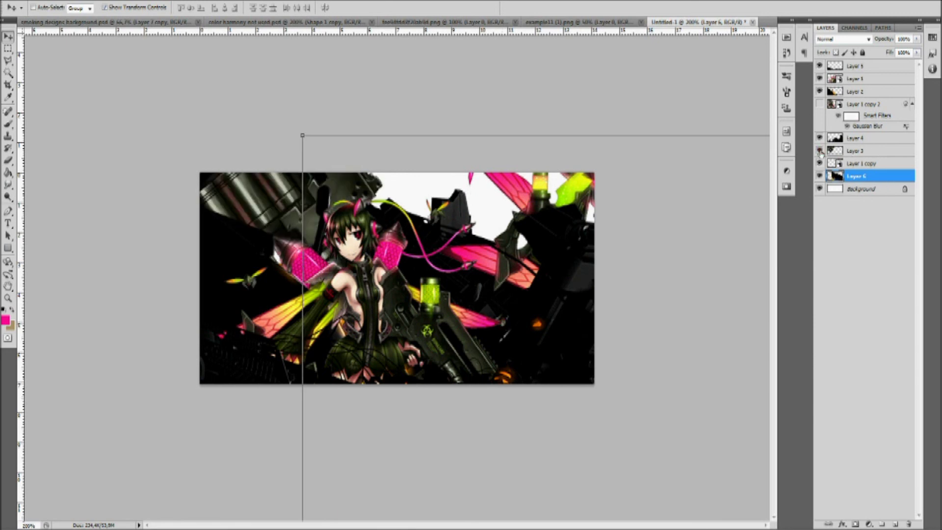
click(859, 154)
key(ctrl+alt+shift+e)
drag(518, 319, 436, 240)
drag(436, 191, 434, 119)
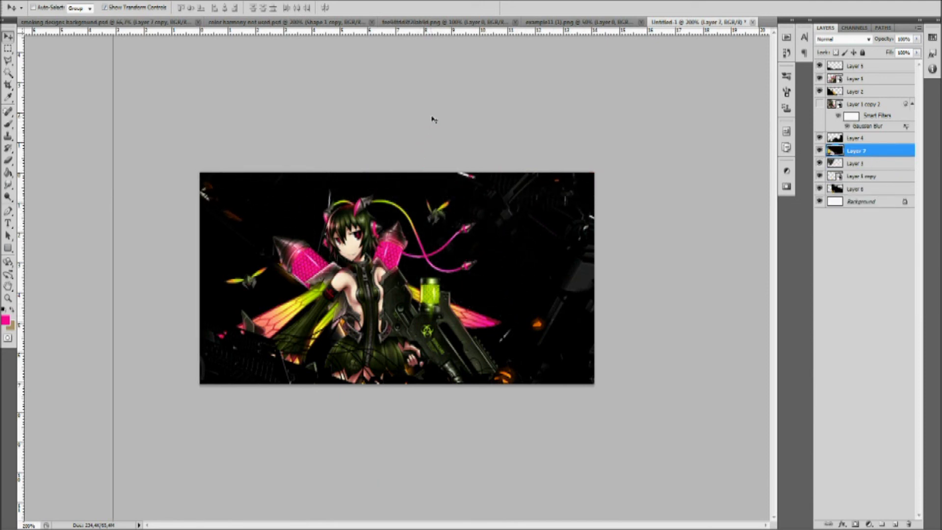